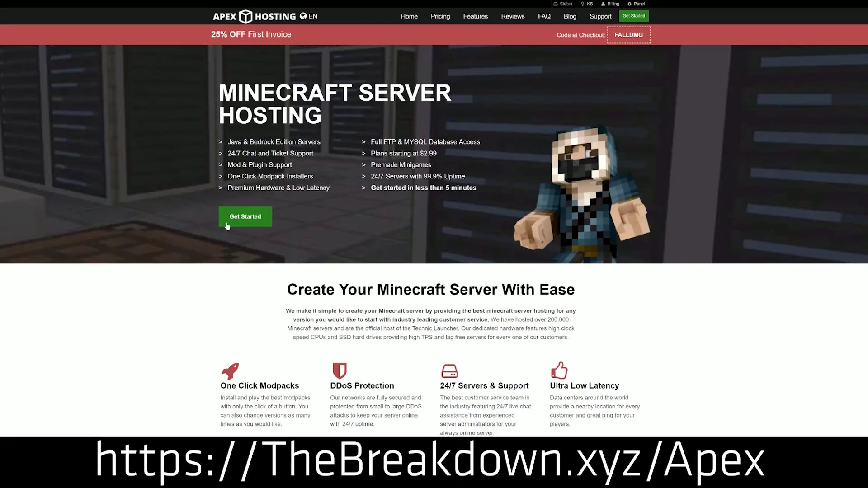
# Step: Review the feature list on the Apex Hosting home page, including 24/7 support, automated backups and instant setup
pyautogui.scroll(-4, 342, 271)
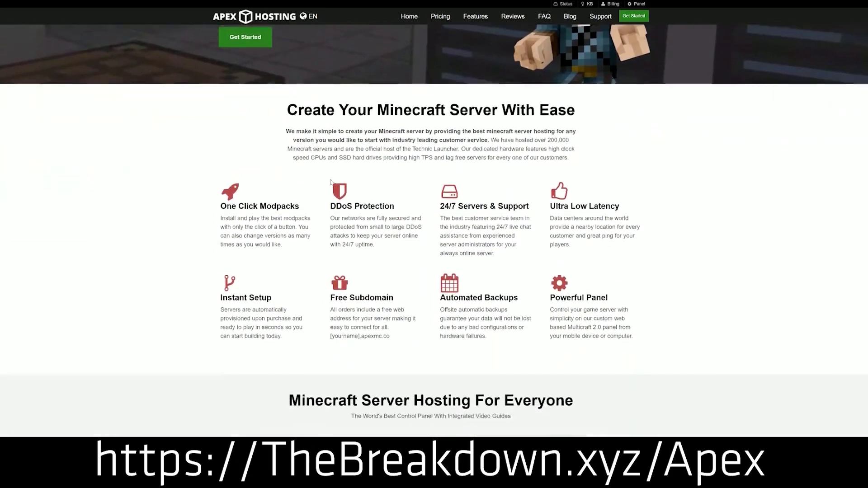
pyautogui.moveTo(220, 202); pyautogui.dragTo(531, 206)
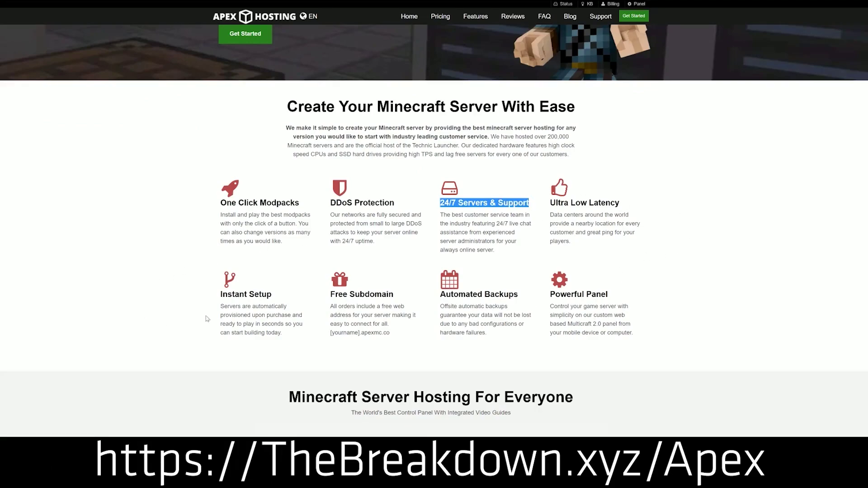
pyautogui.moveTo(439, 294); pyautogui.dragTo(545, 294)
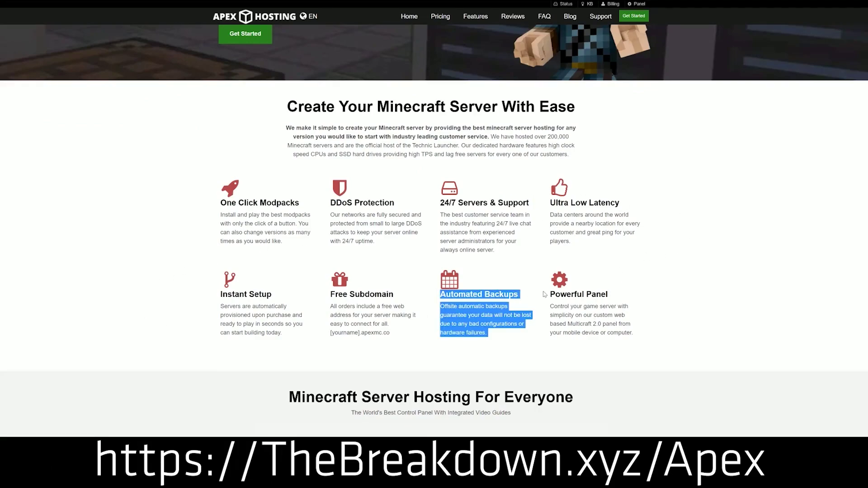
pyautogui.click(403, 297)
pyautogui.moveTo(287, 334); pyautogui.dragTo(222, 294)
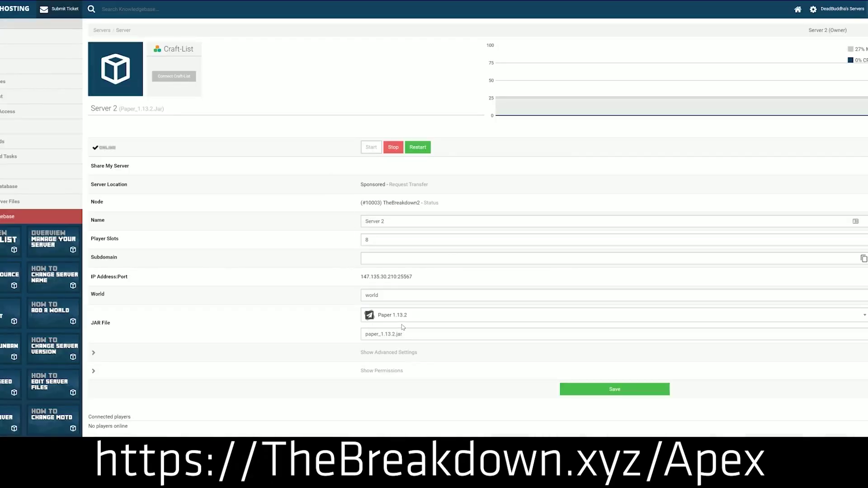
# Step: Browse the server types and versions available as the JAR file for Server 2
pyautogui.click(409, 321)
pyautogui.scroll(-5, 404, 390)
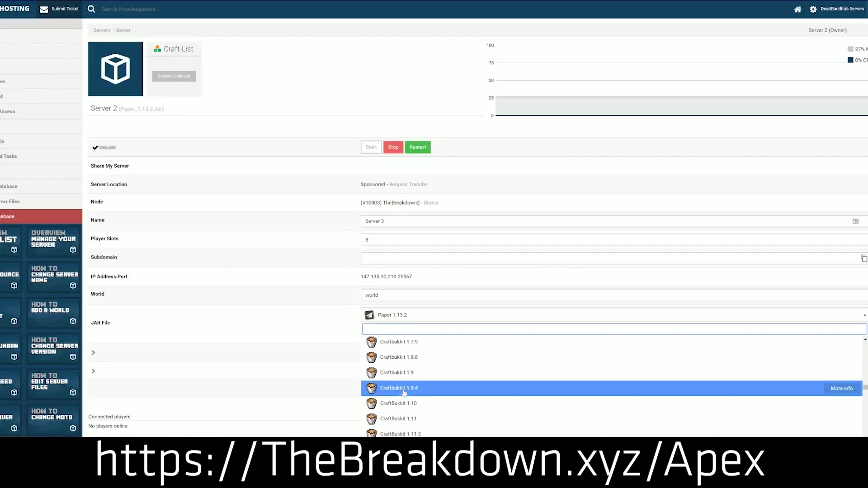
pyautogui.scroll(-10, 404, 391)
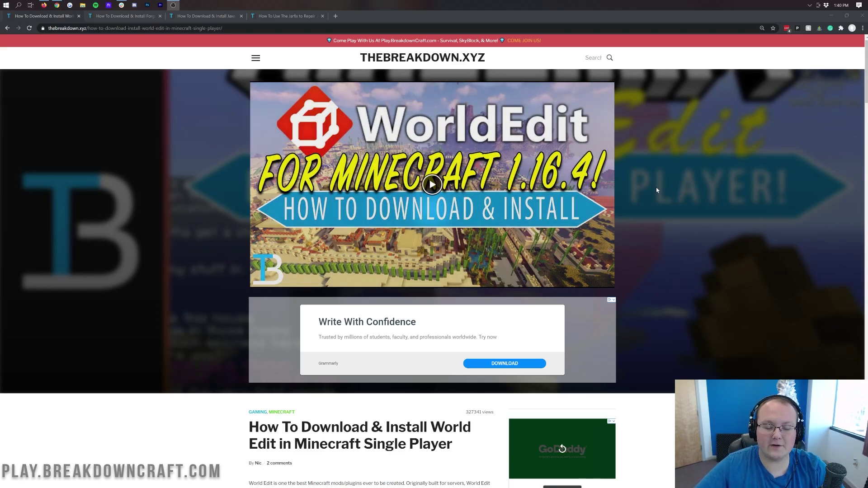
# Step: Skim the World Edit single-player guide and open its WorldEdit download page
pyautogui.scroll(-3, 657, 190)
pyautogui.scroll(-3, 656, 190)
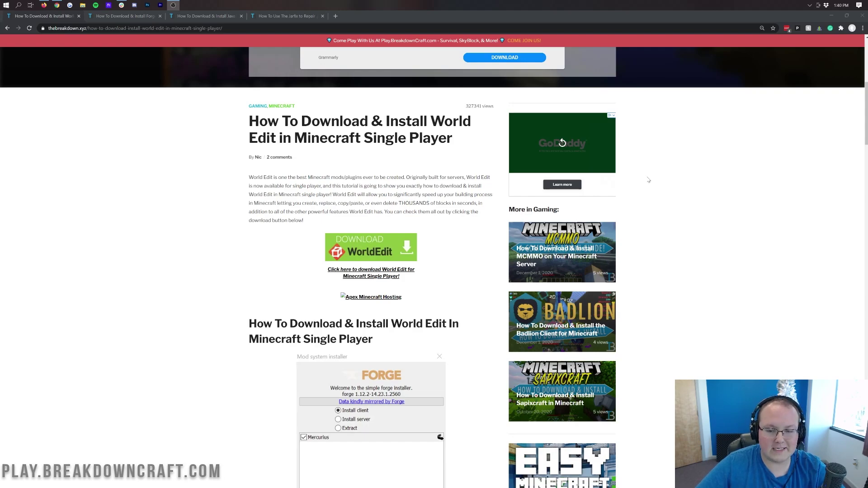
pyautogui.scroll(-3, 648, 180)
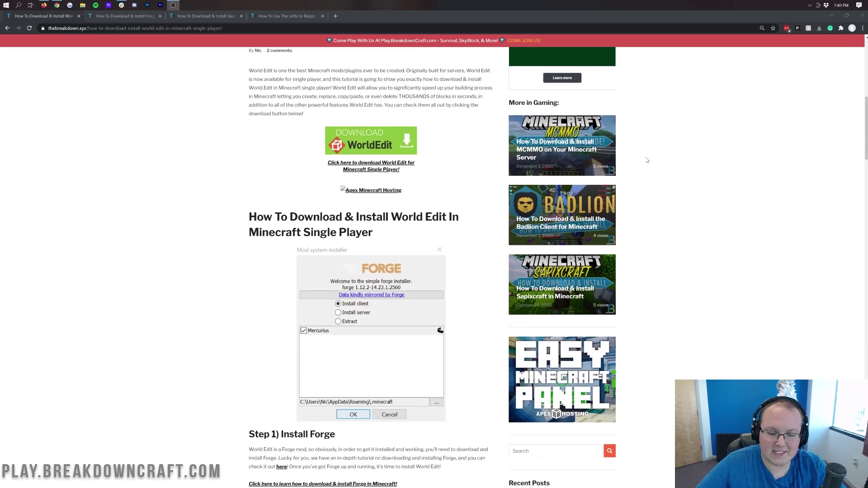
pyautogui.scroll(-2, 647, 161)
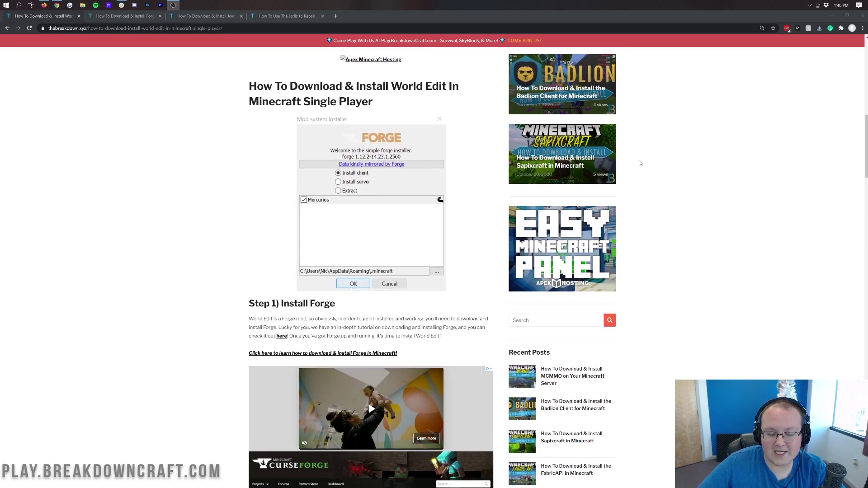
pyautogui.scroll(3, 639, 162)
pyautogui.scroll(-13, 403, 177)
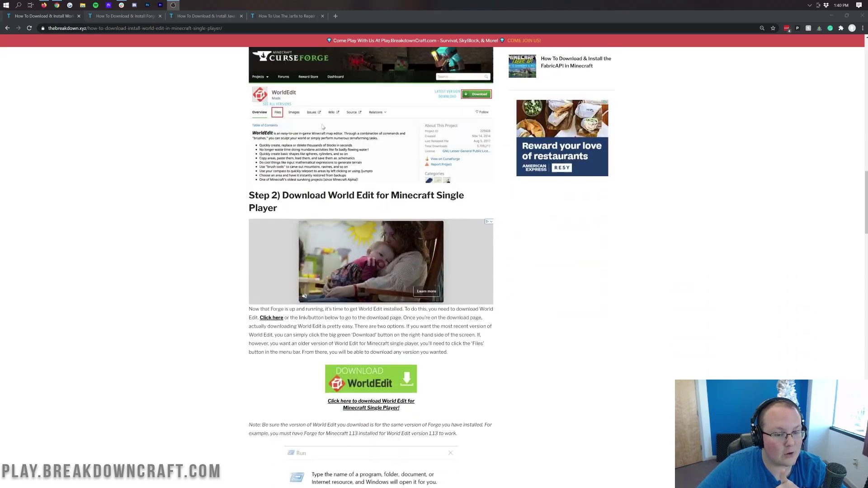
pyautogui.scroll(14, 322, 127)
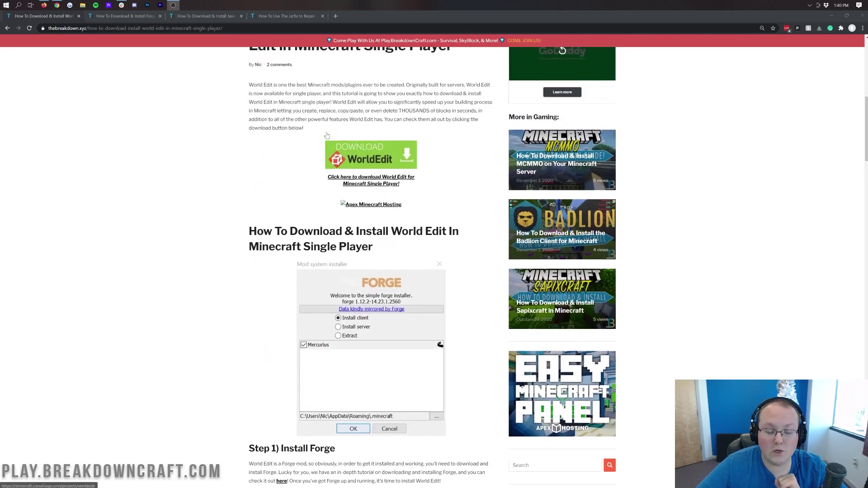
pyautogui.click(378, 251)
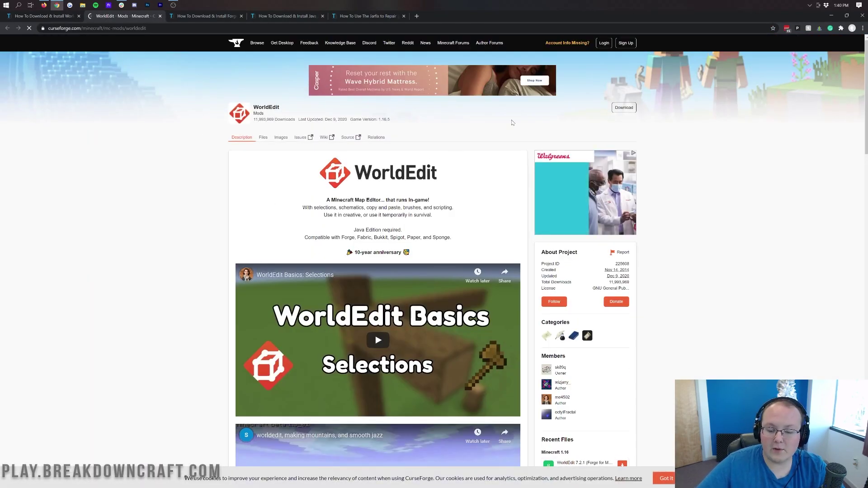
# Step: Download the WorldEdit 7.2.1 Forge file for Minecraft 1.16 and keep it despite the browser's safety warning
pyautogui.scroll(-5, 571, 206)
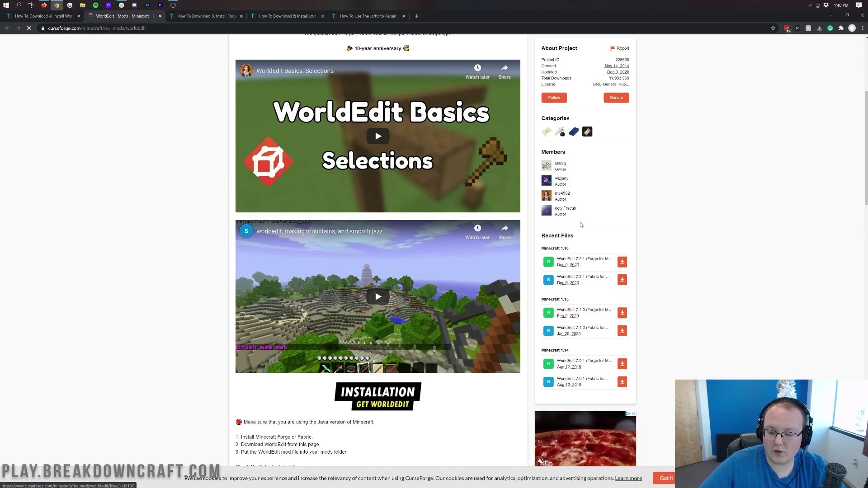
pyautogui.click(563, 261)
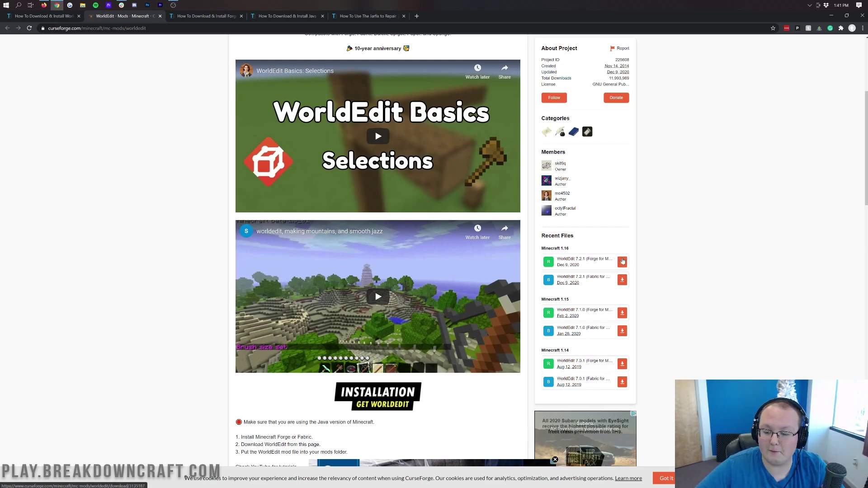
pyautogui.click(622, 261)
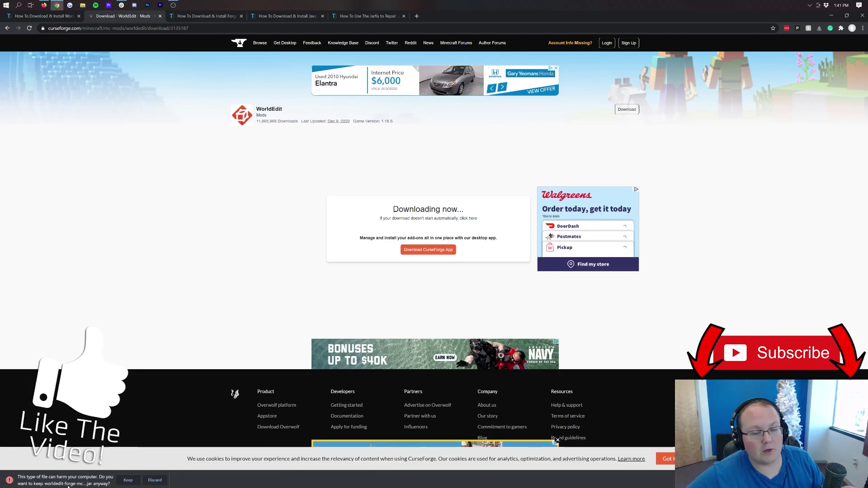
pyautogui.click(125, 481)
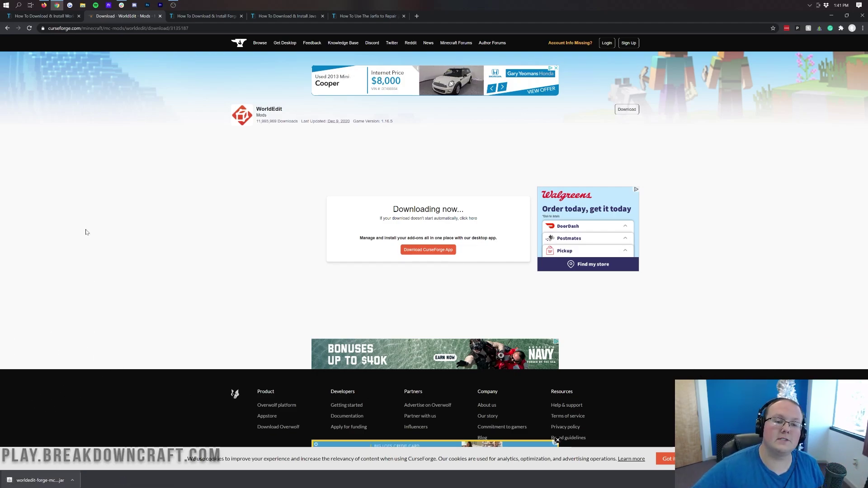
# Step: Switch to the guide on installing Forge and open the Forge download page from it
pyautogui.click(206, 17)
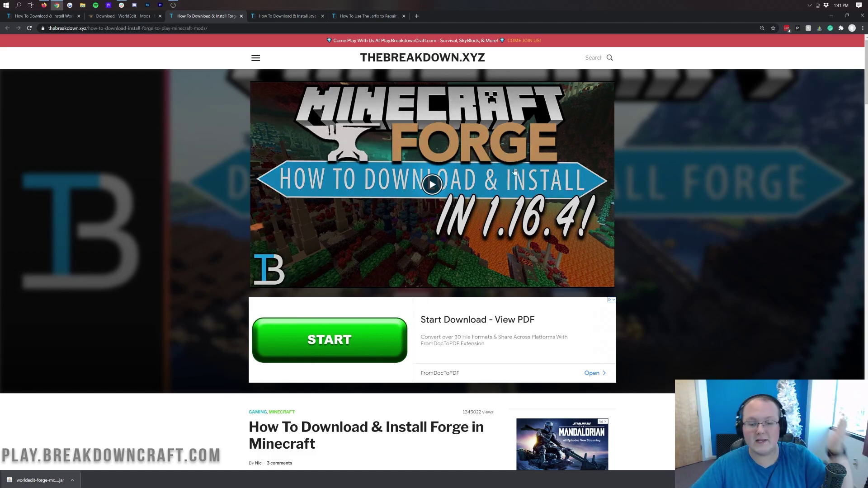
pyautogui.scroll(-3, 418, 158)
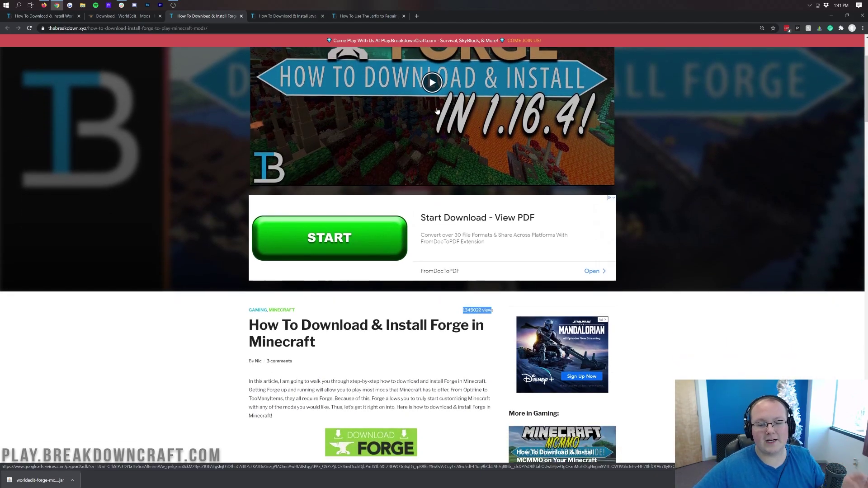
pyautogui.scroll(-3, 430, 91)
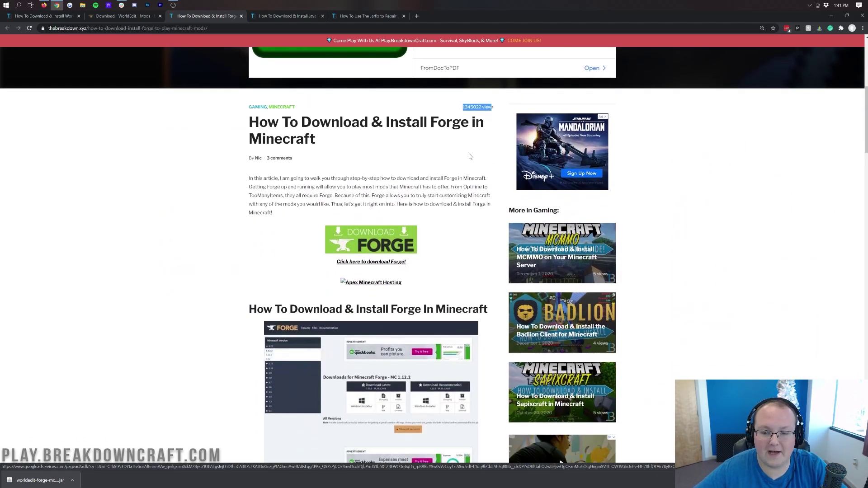
pyautogui.click(457, 108)
pyautogui.scroll(-2, 448, 116)
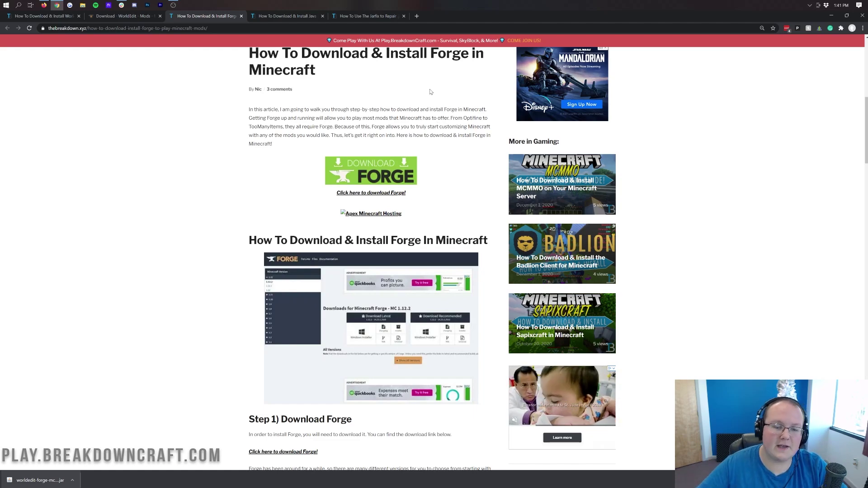
pyautogui.click(374, 171)
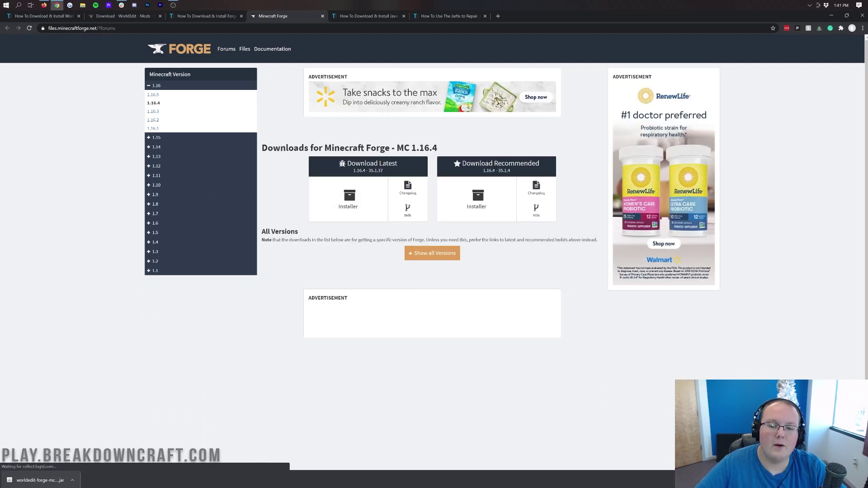
# Step: Show the Forge downloads for Minecraft version 1.16.5
pyautogui.moveTo(397, 150); pyautogui.dragTo(439, 152)
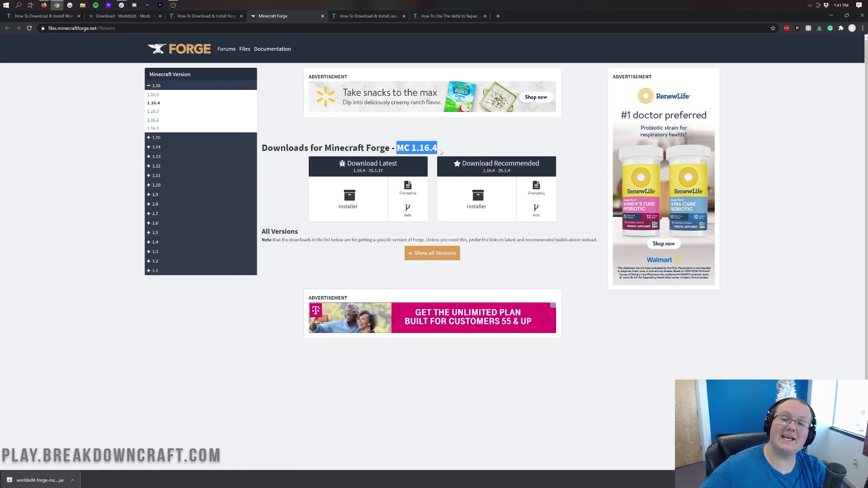
pyautogui.click(441, 152)
pyautogui.click(161, 86)
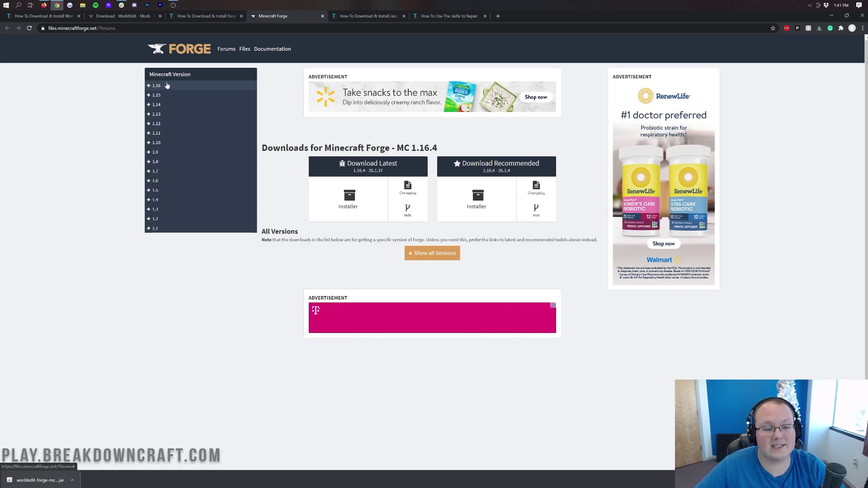
pyautogui.click(161, 86)
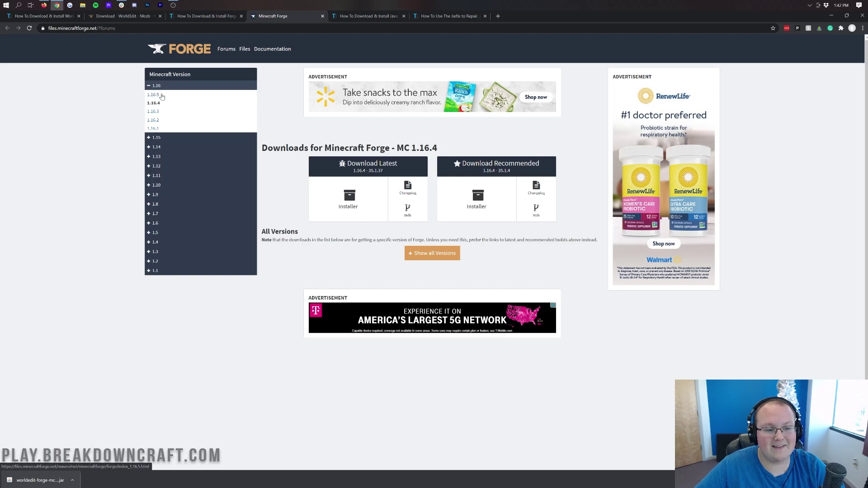
pyautogui.click(162, 95)
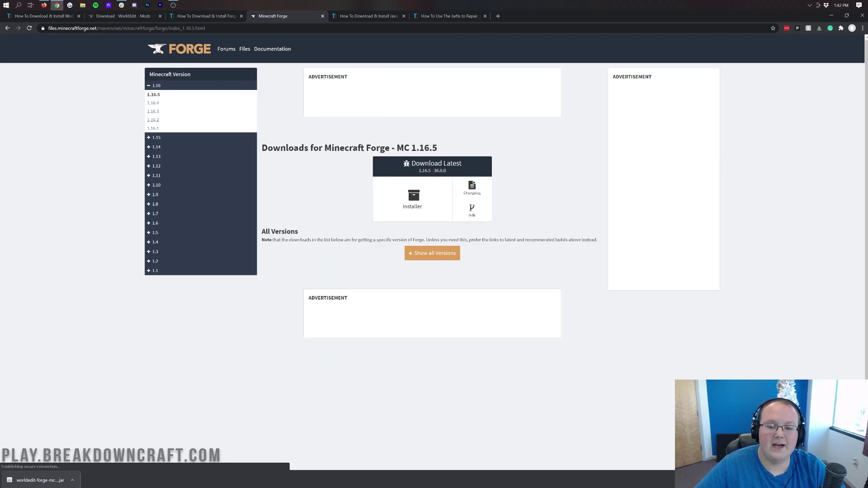
pyautogui.moveTo(397, 148); pyautogui.dragTo(440, 149)
pyautogui.click(439, 152)
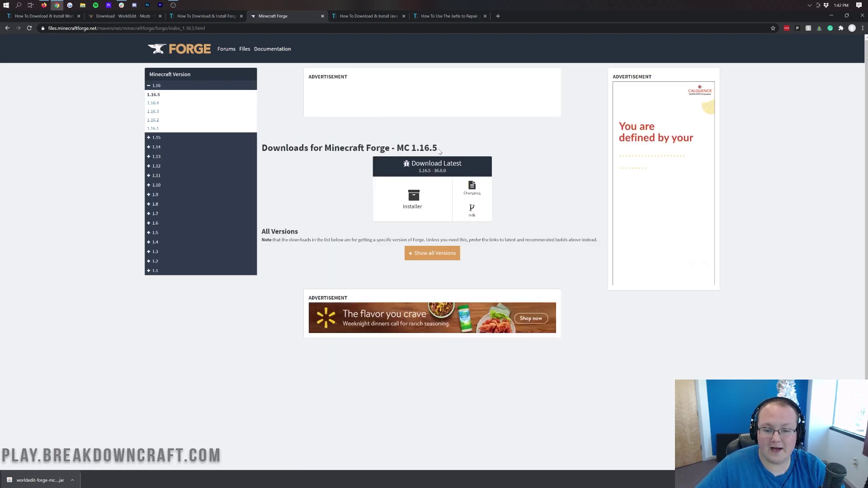
# Step: Download the latest Forge 1.16.5 installer, skip the advertisement page and keep the downloaded file
pyautogui.click(412, 209)
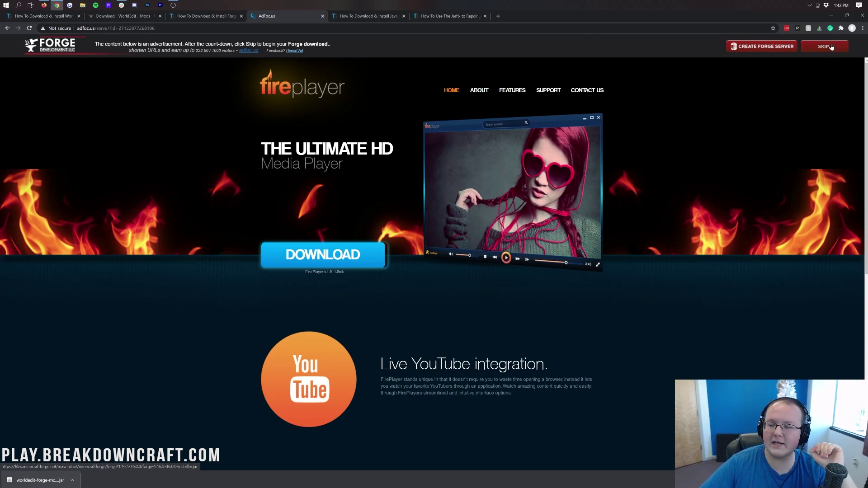
pyautogui.click(831, 46)
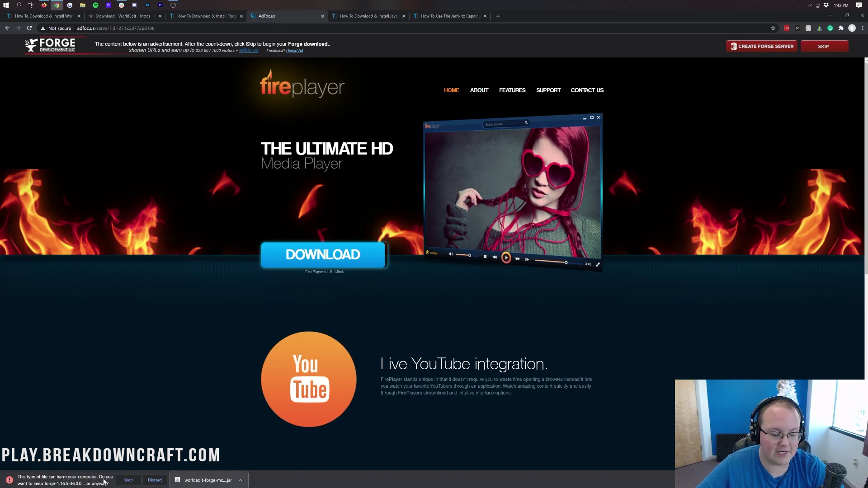
pyautogui.click(128, 481)
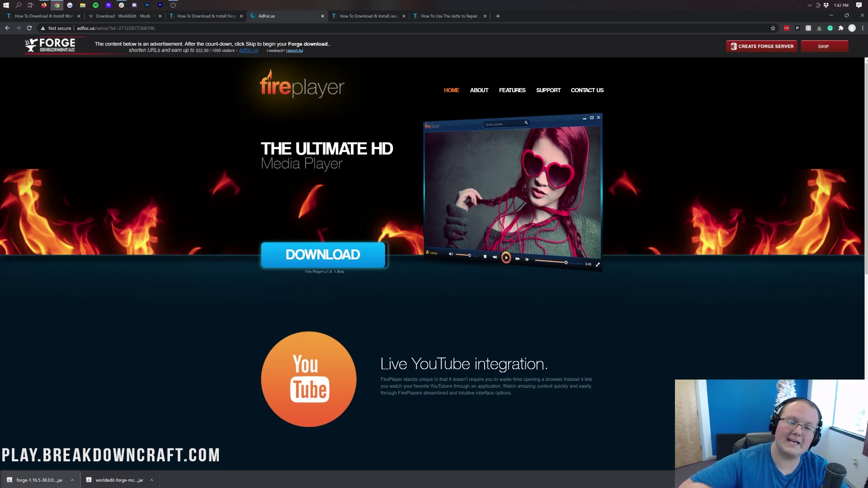
# Step: Minimize the browser, refresh the desktop and move the WorldEdit and Forge files toward the middle of the desktop
pyautogui.click(323, 16)
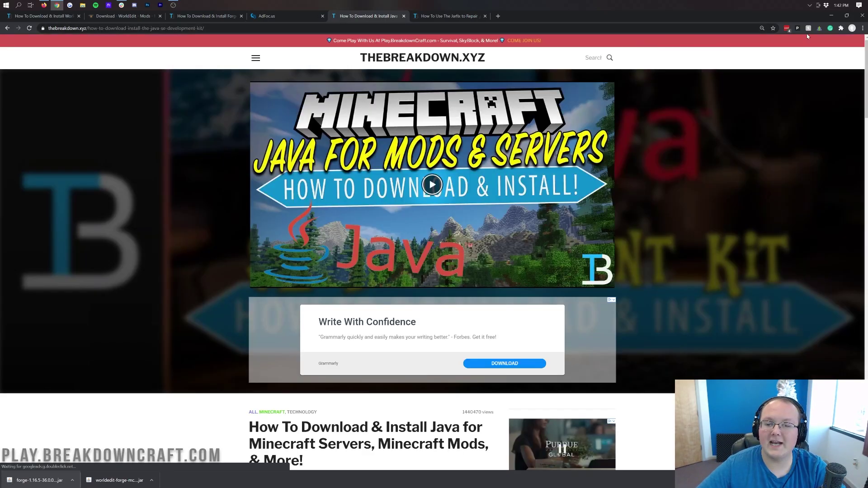
pyautogui.click(830, 15)
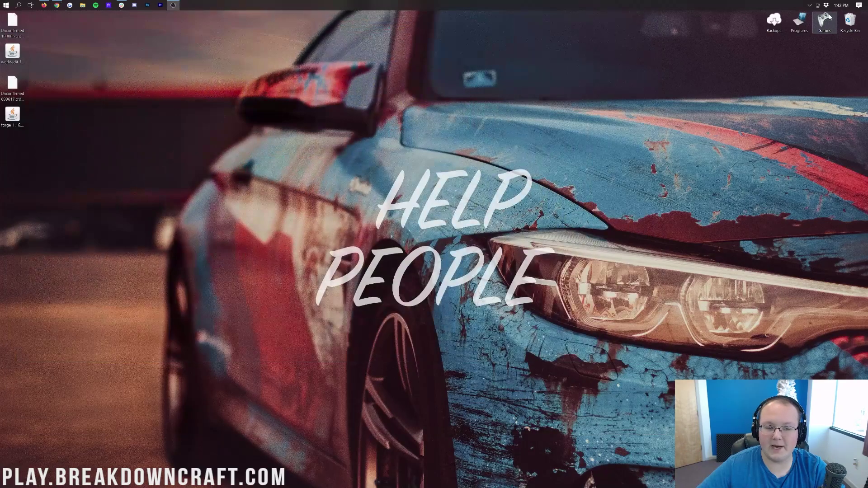
pyautogui.rightClick(59, 115)
pyautogui.click(75, 134)
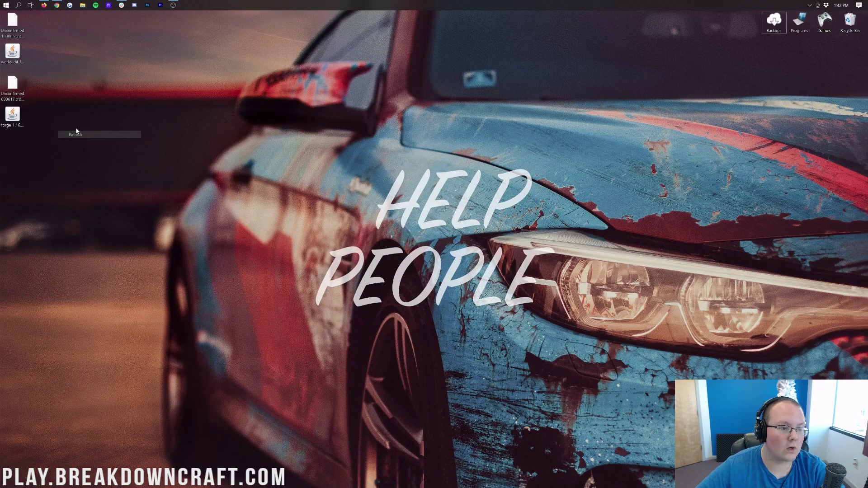
pyautogui.moveTo(13, 52); pyautogui.dragTo(164, 57)
pyautogui.moveTo(22, 117); pyautogui.dragTo(416, 105)
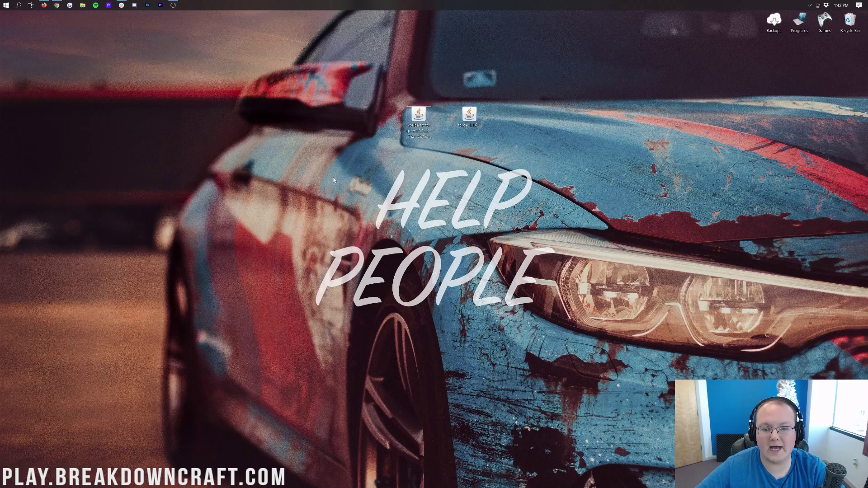
# Step: Search Windows for the Downloads folder using "down"
pyautogui.click(1, 3)
pyautogui.write('down')
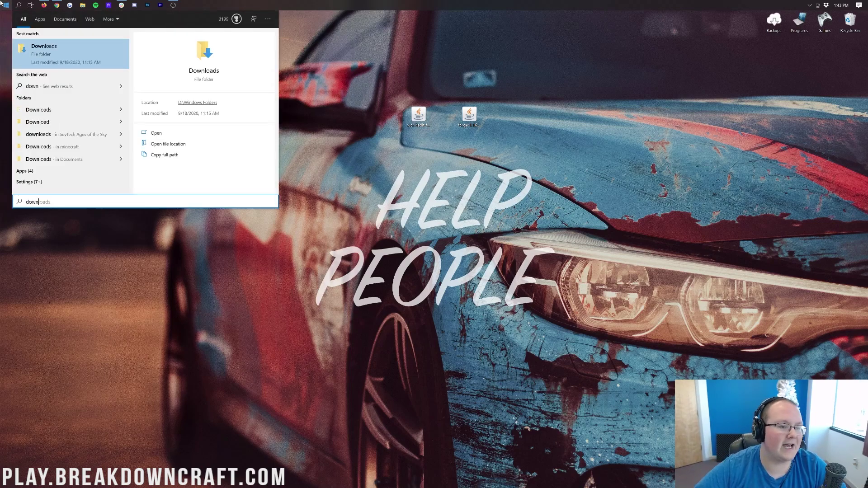
pyautogui.click(61, 51)
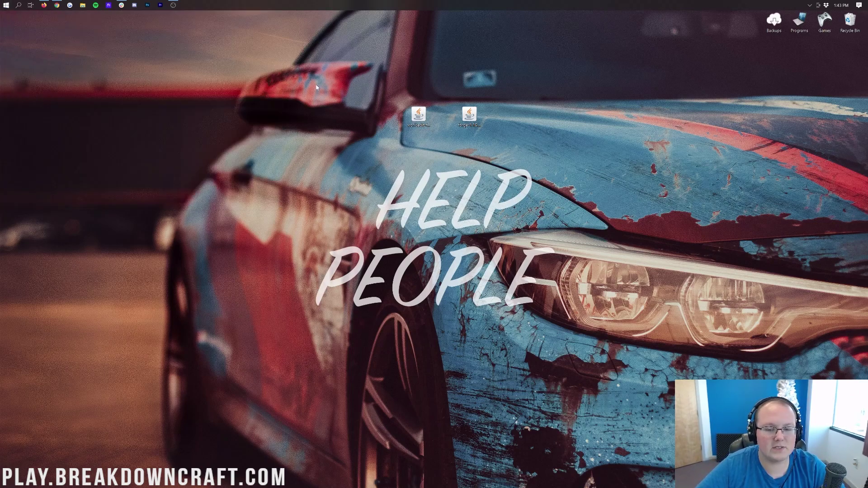
# Step: Move the WorldEdit and Forge files slightly higher on the desktop and close the Downloads folder window
pyautogui.moveTo(317, 87); pyautogui.dragTo(445, 92)
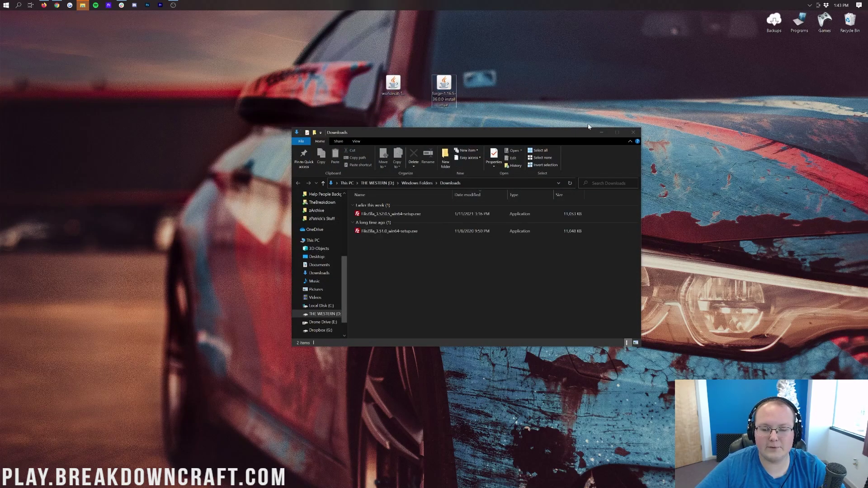
pyautogui.click(633, 132)
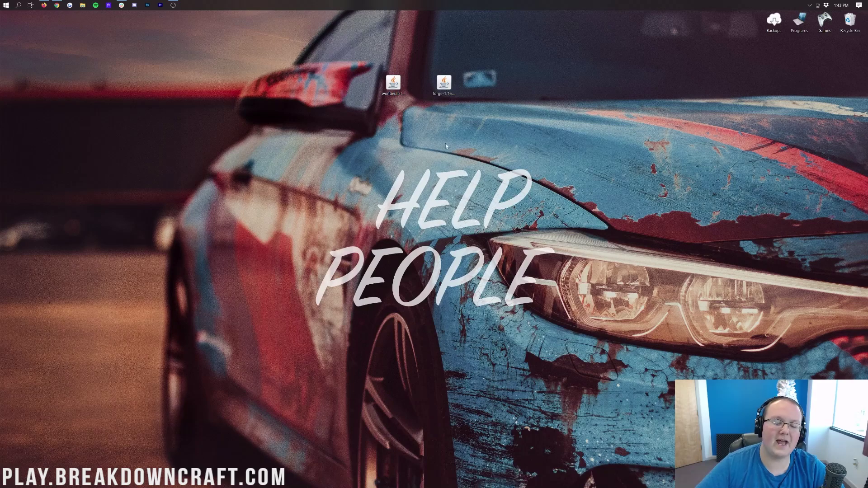
pyautogui.click(447, 92)
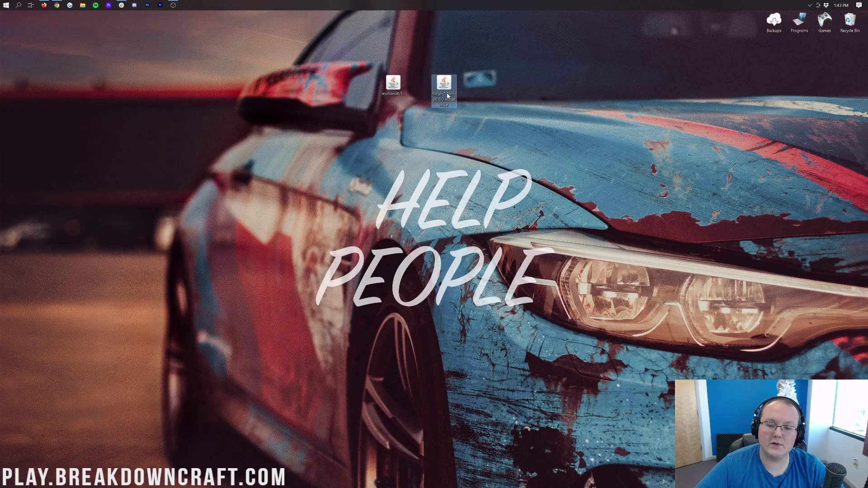
pyautogui.rightClick(443, 87)
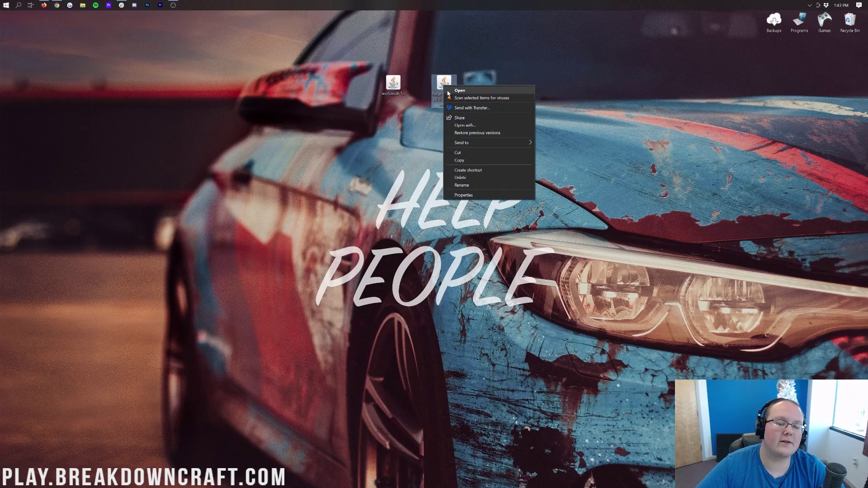
pyautogui.click(472, 126)
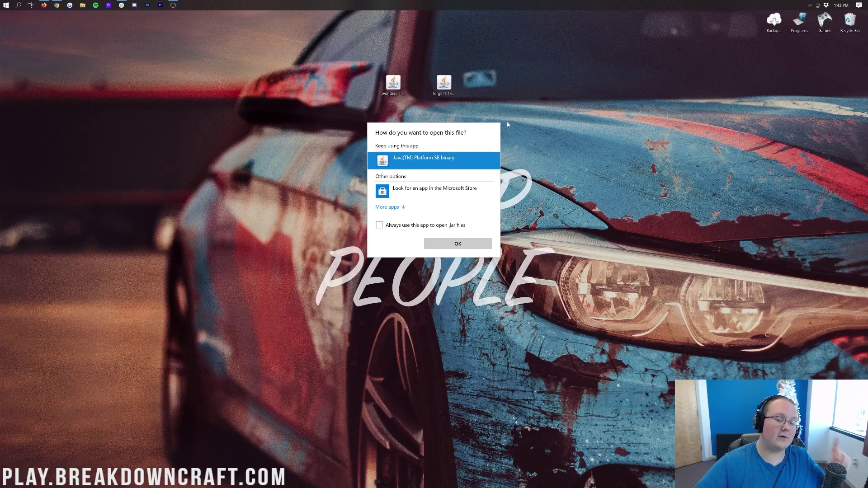
pyautogui.rightClick(444, 84)
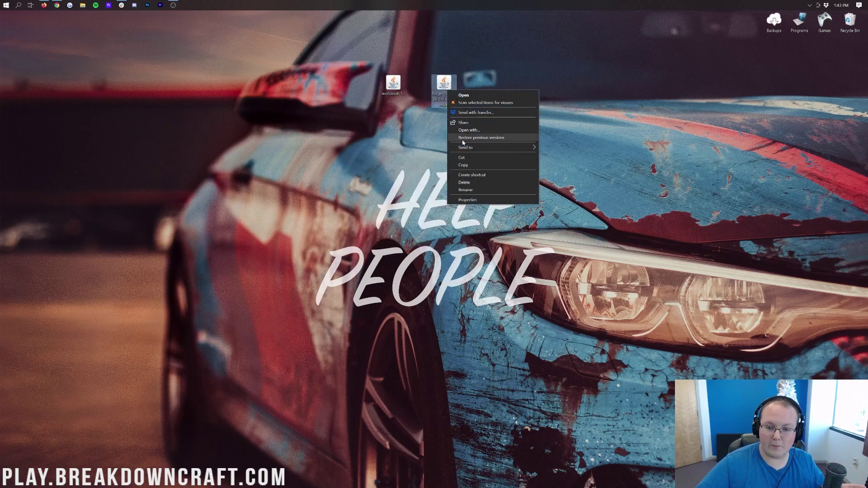
pyautogui.click(472, 126)
pyautogui.press('Escape')
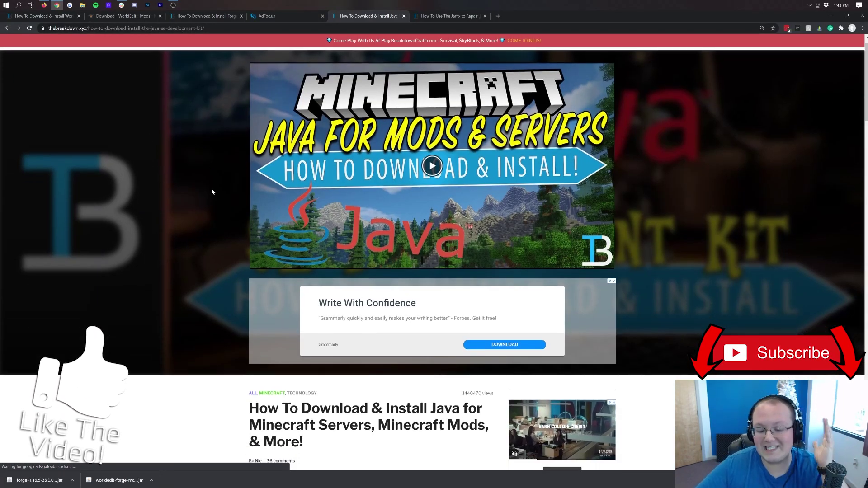
# Step: Look over the article on downloading and installing Java for Minecraft servers and mods
pyautogui.scroll(-3, 213, 193)
pyautogui.scroll(-4, 323, 251)
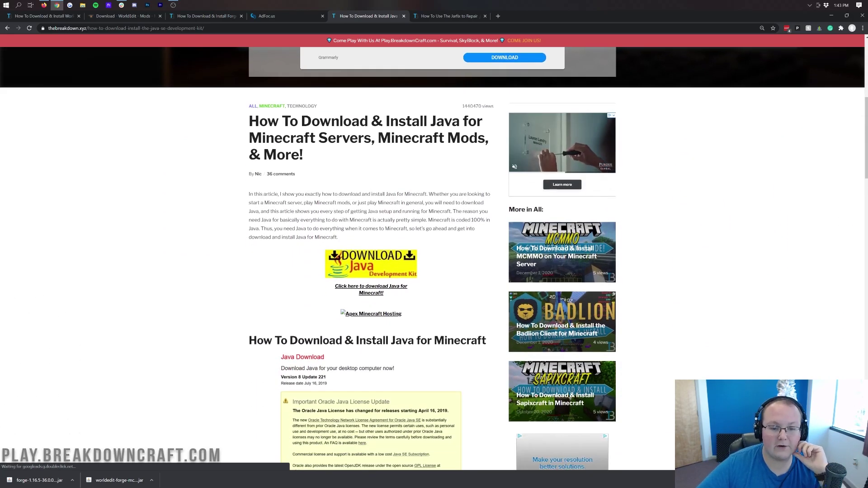
pyautogui.moveTo(377, 138); pyautogui.dragTo(496, 138)
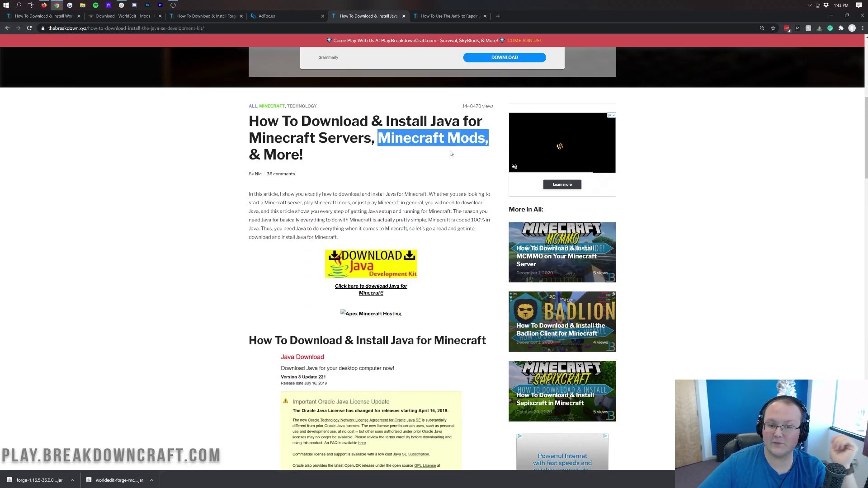
pyautogui.click(454, 178)
pyautogui.scroll(3, 454, 178)
pyautogui.scroll(4, 454, 178)
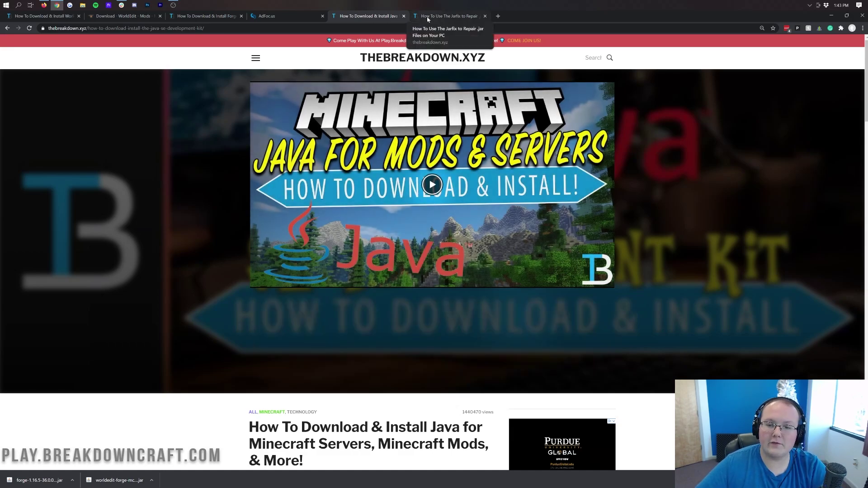
# Step: Look through the article on repairing .jar files with the Jarfix and minimize the browser
pyautogui.click(427, 17)
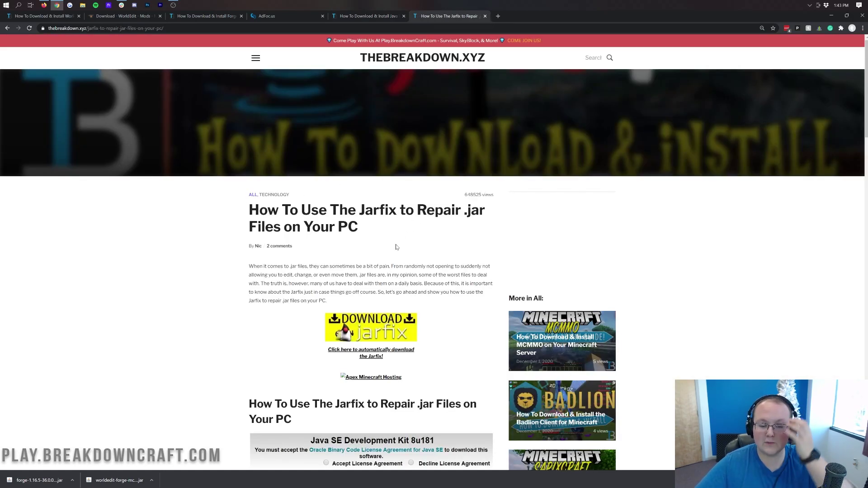
pyautogui.scroll(-15, 403, 260)
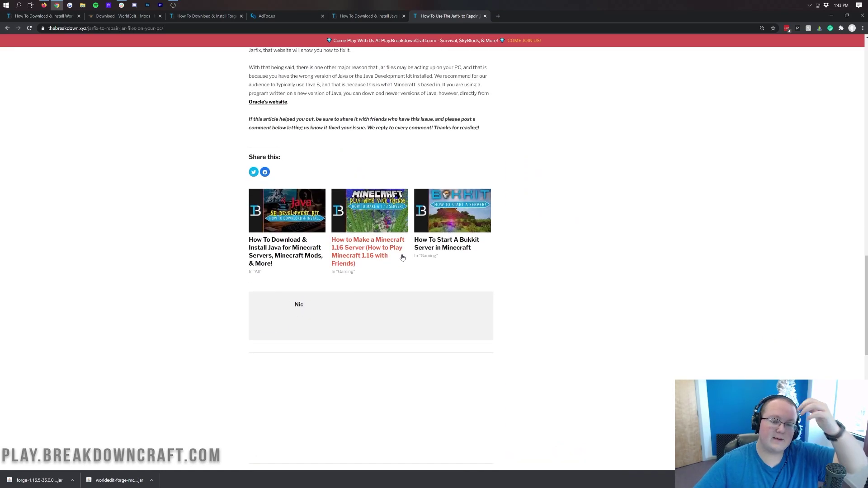
pyautogui.scroll(8, 403, 257)
pyautogui.scroll(2, 404, 256)
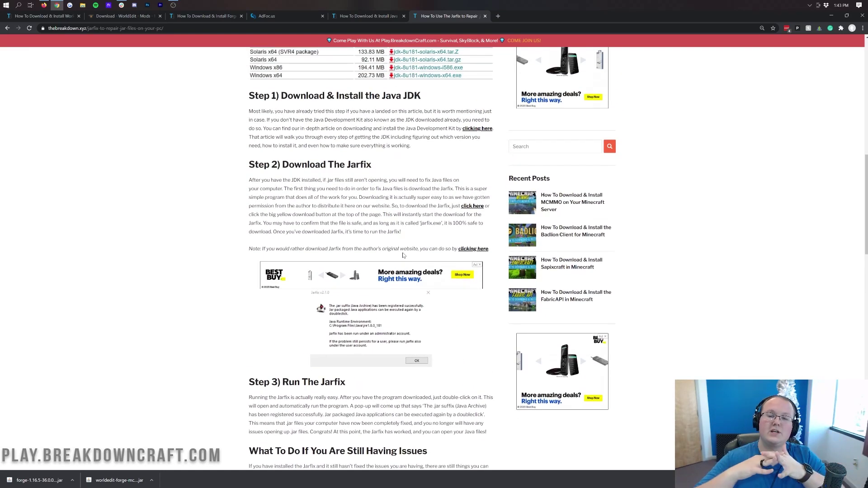
pyautogui.scroll(10, 404, 256)
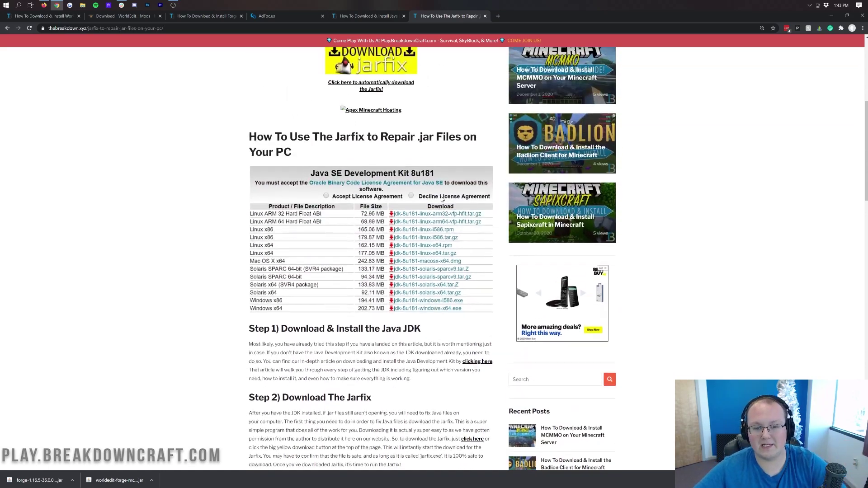
pyautogui.click(830, 16)
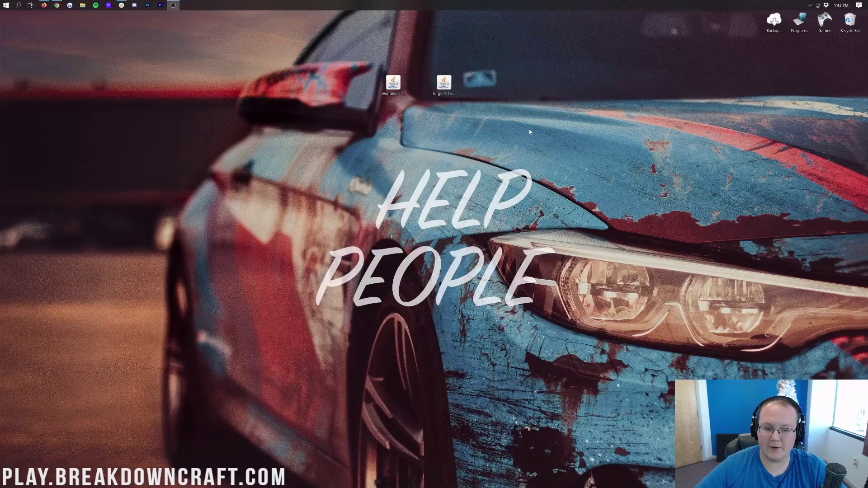
# Step: Open the Forge 1.16.5 installer on the desktop with Java(TM) Platform SE binary
pyautogui.rightClick(449, 87)
pyautogui.click(463, 126)
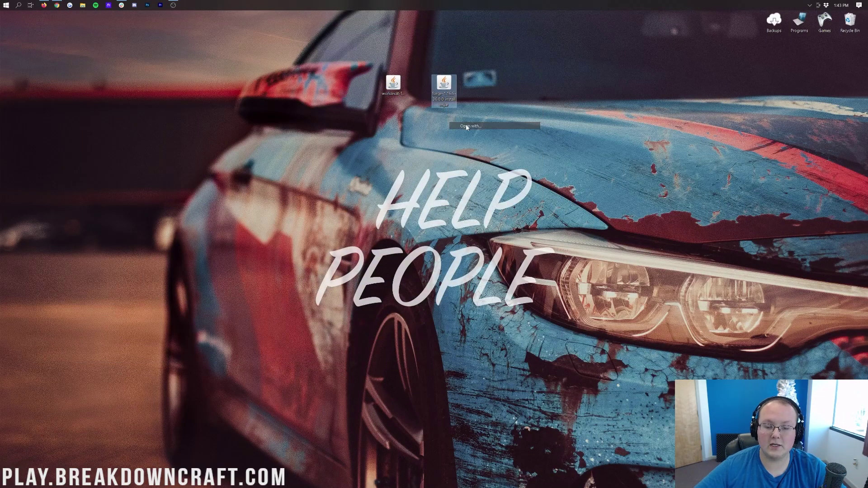
pyautogui.click(457, 244)
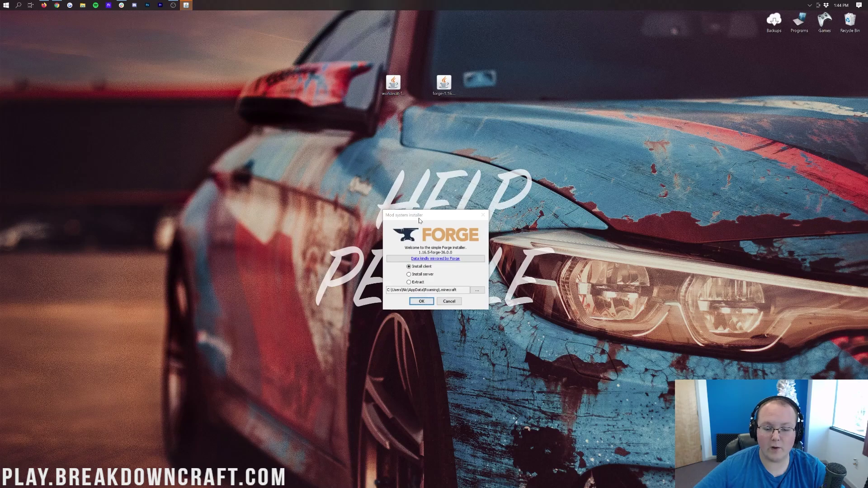
# Step: Install the Forge client into the default .minecraft folder and move the installer file to the Recycle Bin
pyautogui.click(422, 301)
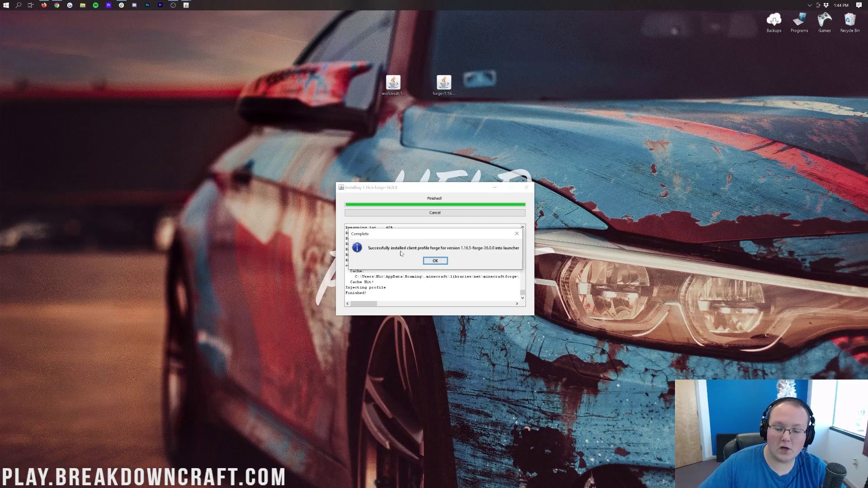
pyautogui.click(435, 262)
pyautogui.moveTo(444, 82); pyautogui.dragTo(855, 27)
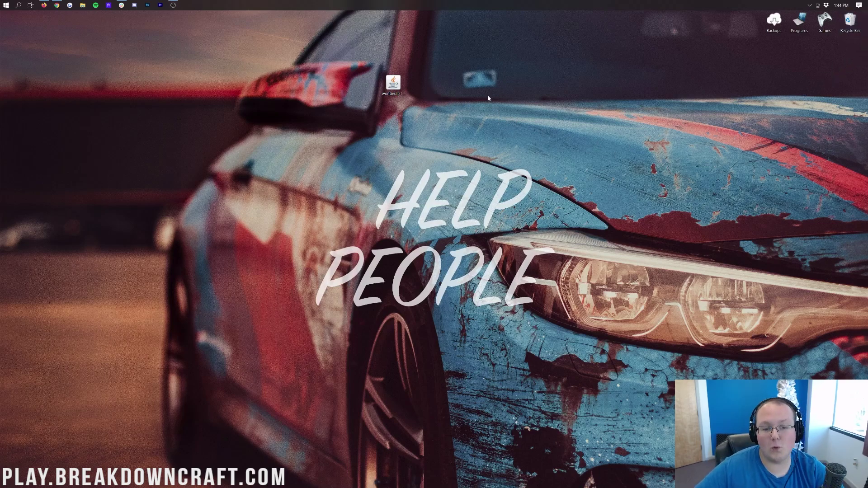
# Step: Find and open the Minecraft Launcher by searching Windows for "minecraft"
pyautogui.click(2, 3)
pyautogui.write('minecraft')
pyautogui.press('Return')
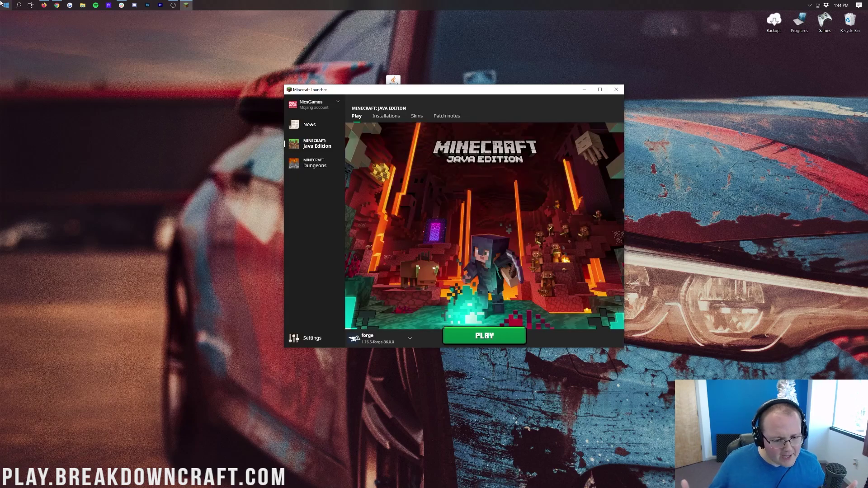
# Step: Select the forge installation with version 1.16.5-forge-36.0.0 as the one to play
pyautogui.moveTo(391, 343)
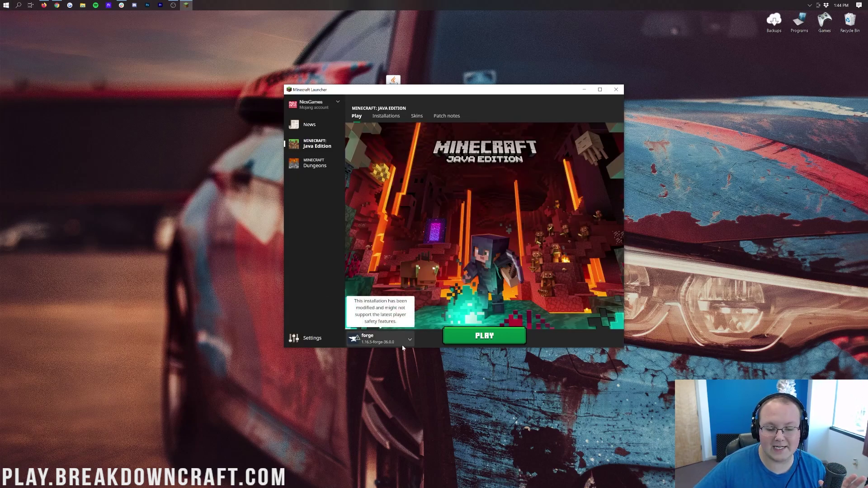
pyautogui.click(402, 345)
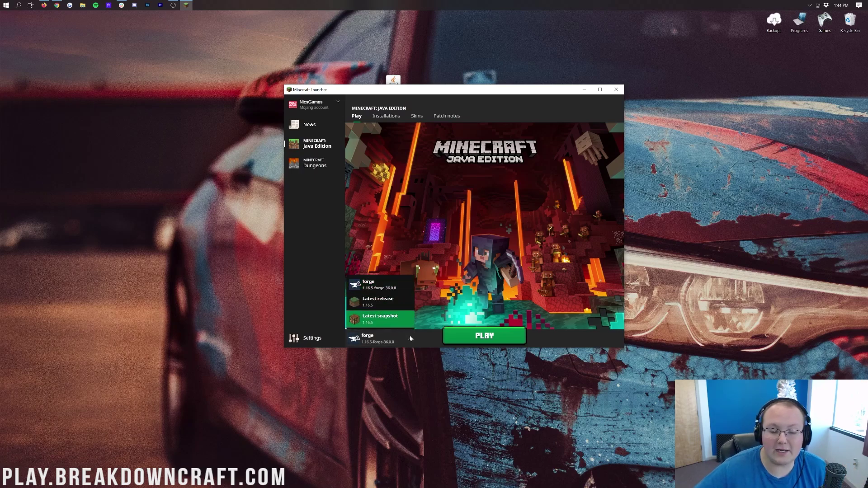
pyautogui.click(410, 336)
pyautogui.click(398, 341)
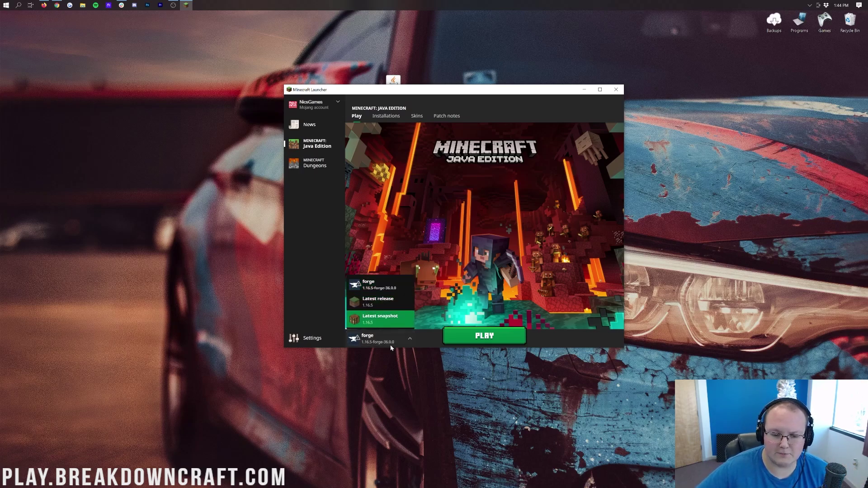
pyautogui.click(365, 287)
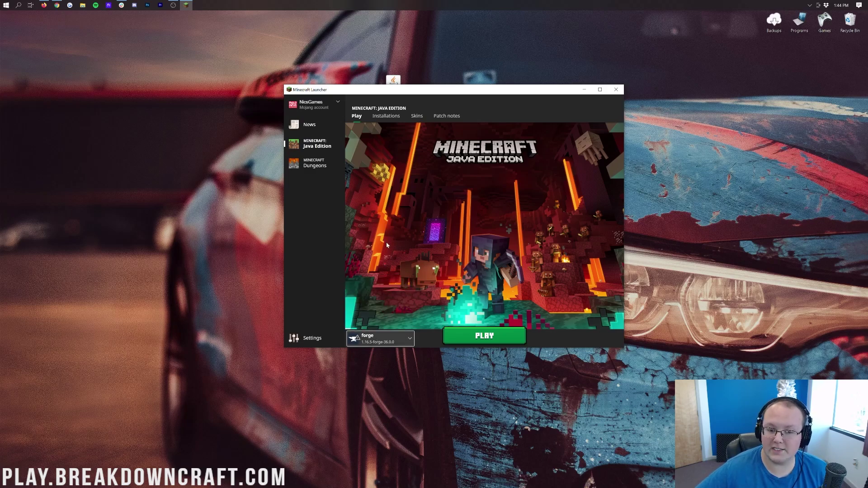
# Step: Show the list of installations, clear all version filters and re-enable Releases, Snapshots, Historical and Modded
pyautogui.click(385, 116)
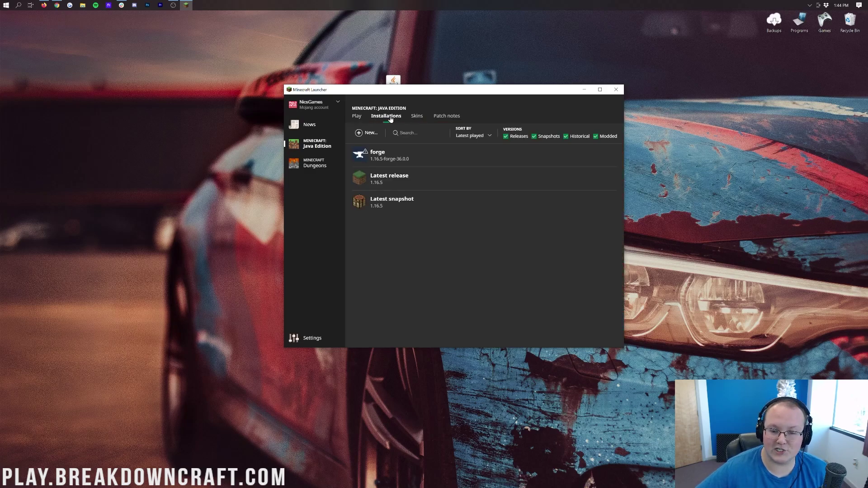
pyautogui.click(515, 136)
pyautogui.click(547, 136)
pyautogui.click(577, 136)
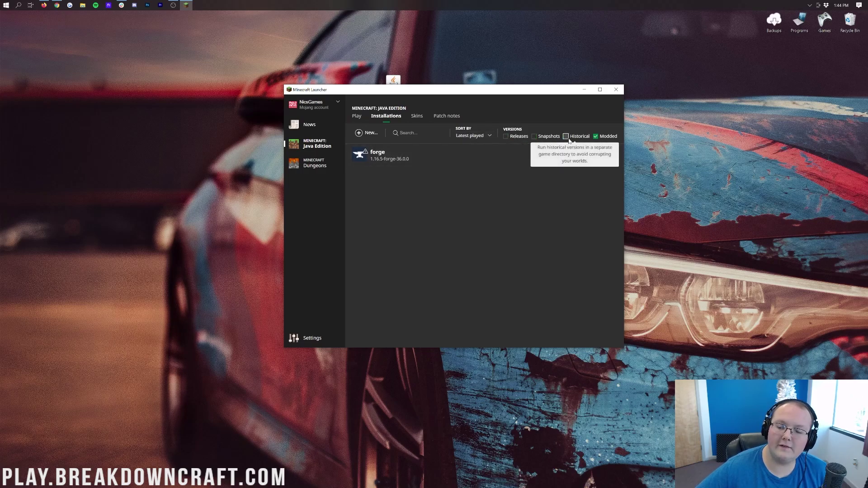
pyautogui.click(606, 136)
pyautogui.click(505, 136)
pyautogui.click(534, 136)
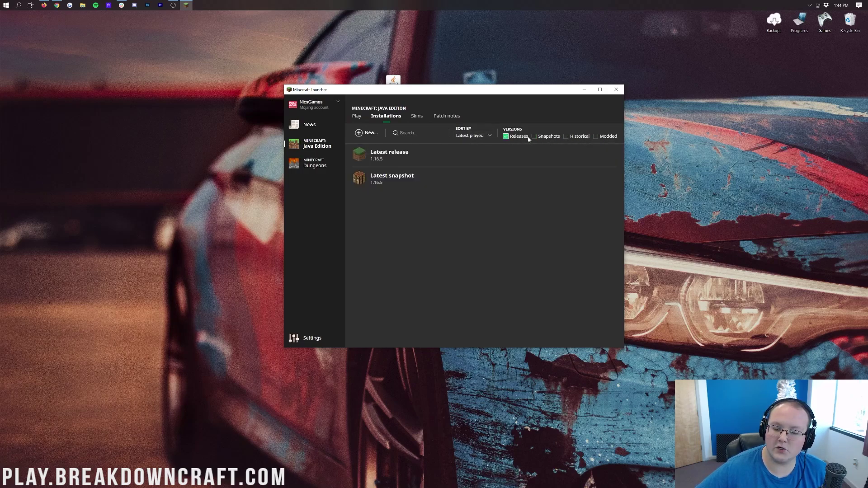
pyautogui.click(565, 136)
pyautogui.click(595, 136)
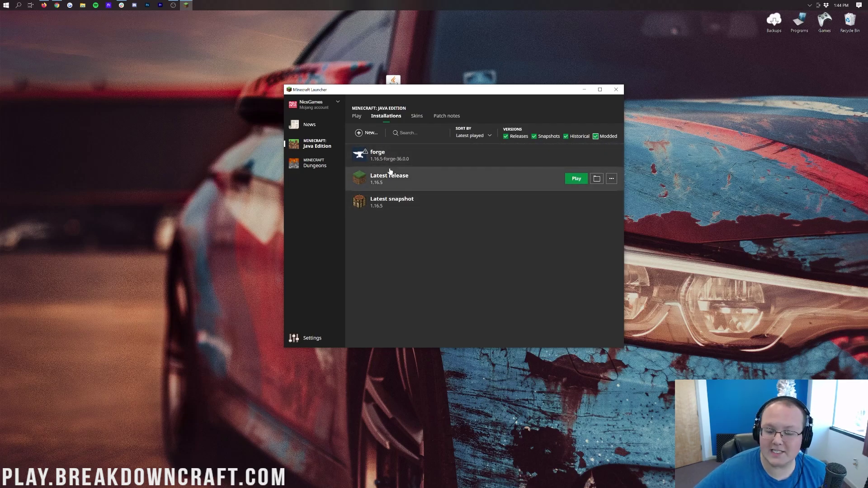
# Step: Start a new installation named "Play.BreakdownCraft.com" and set its resolution to 1920x1080
pyautogui.click(369, 134)
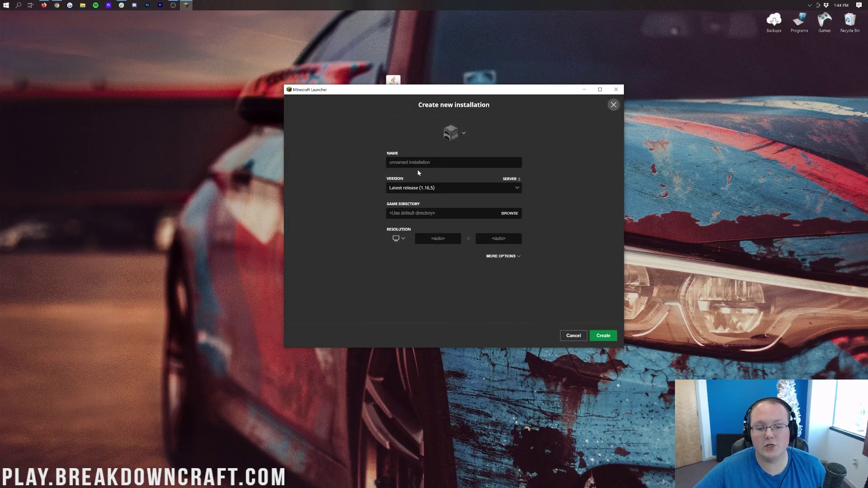
pyautogui.write('F')
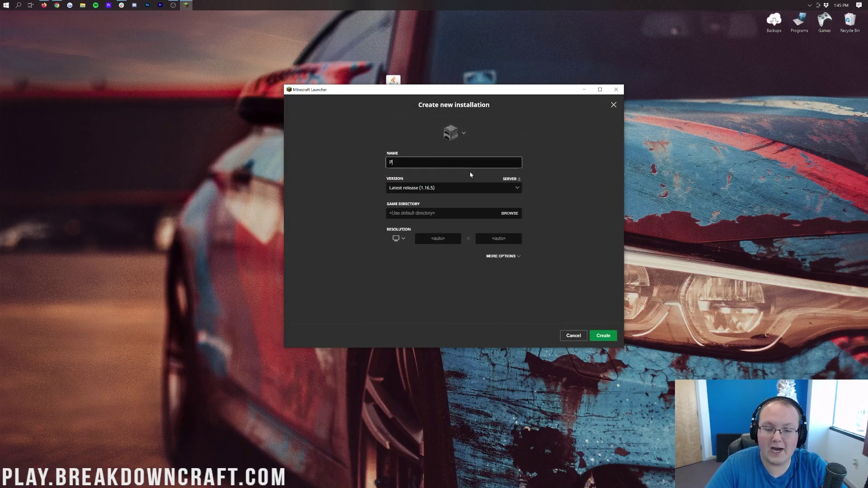
pyautogui.write('lay.Breakdo')
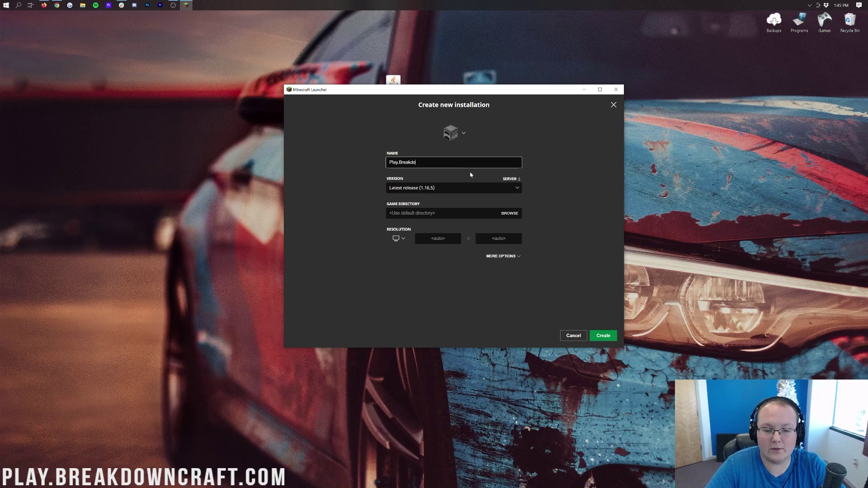
pyautogui.write('wnCraft.com')
pyautogui.hotkey('ctrl', 'a')
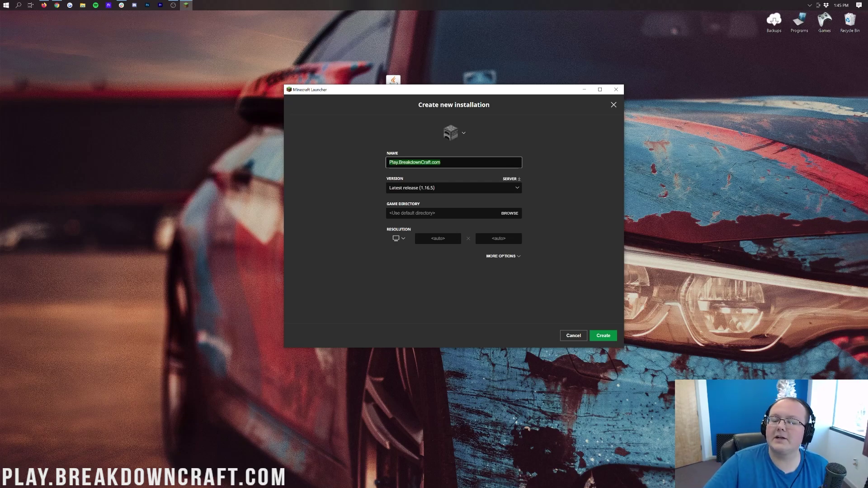
pyautogui.click(400, 238)
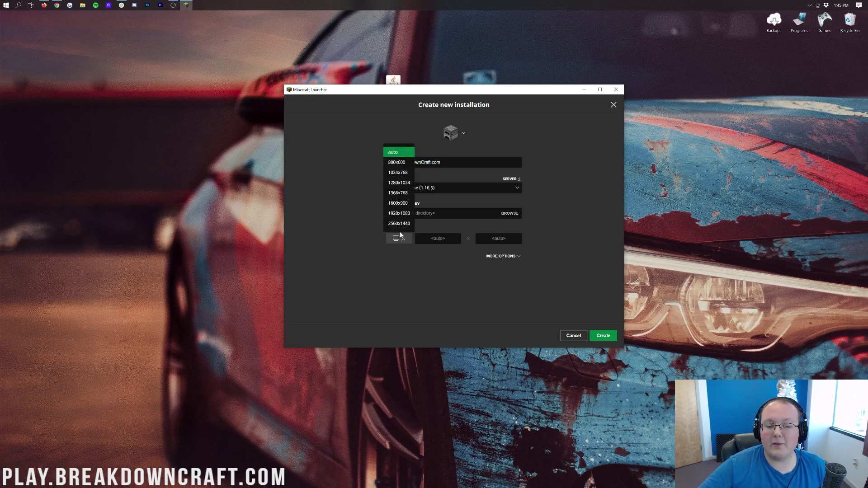
pyautogui.click(399, 213)
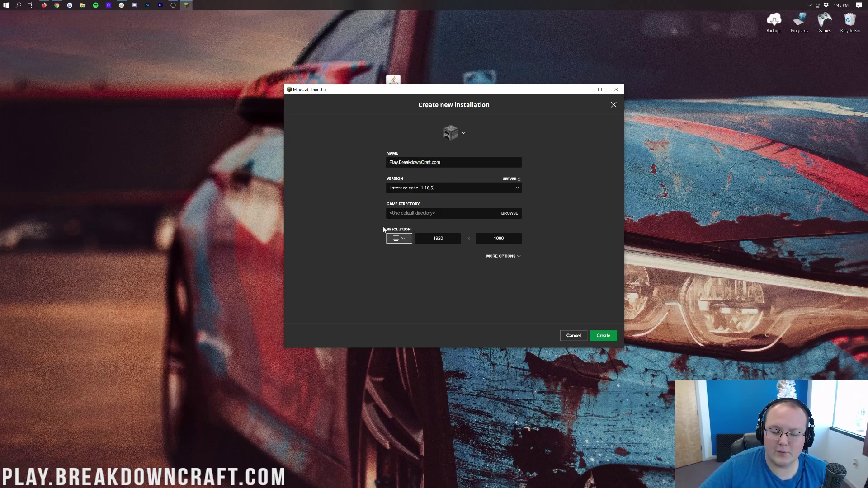
# Step: Set the new installation's version to release 1.16.5-forge-36.0.0 and create it
pyautogui.click(416, 192)
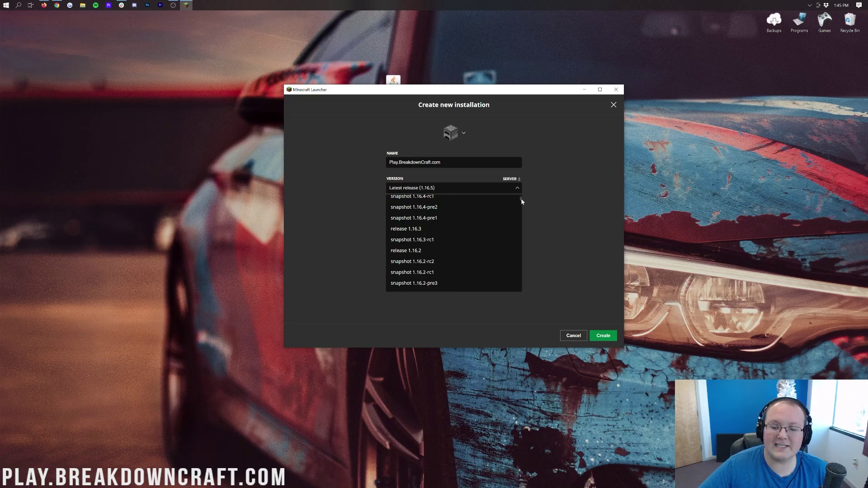
pyautogui.moveTo(521, 199); pyautogui.dragTo(522, 295)
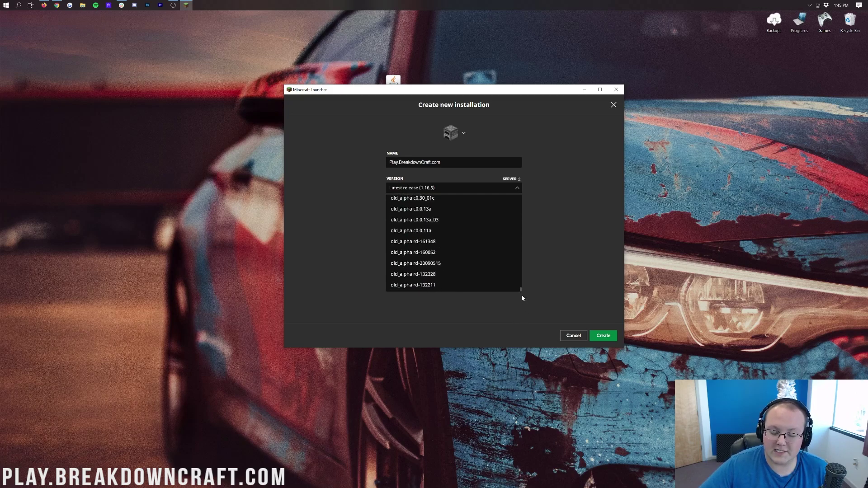
pyautogui.moveTo(519, 295); pyautogui.dragTo(507, 189)
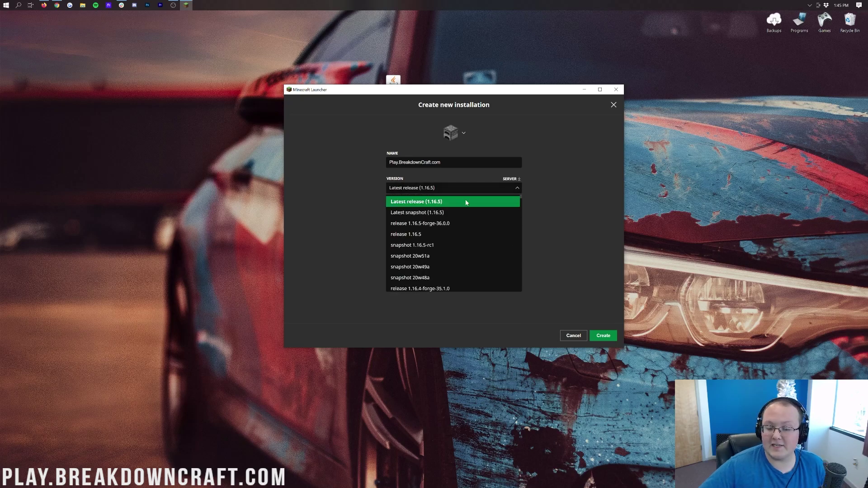
pyautogui.click(425, 225)
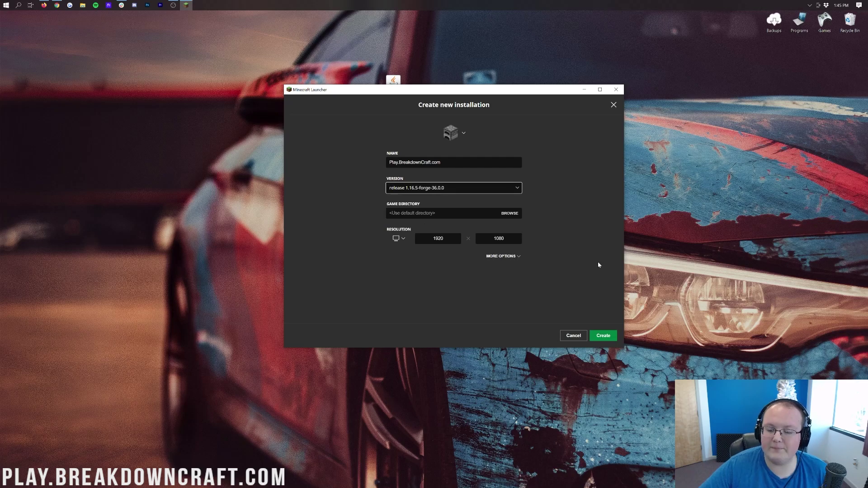
pyautogui.click(597, 337)
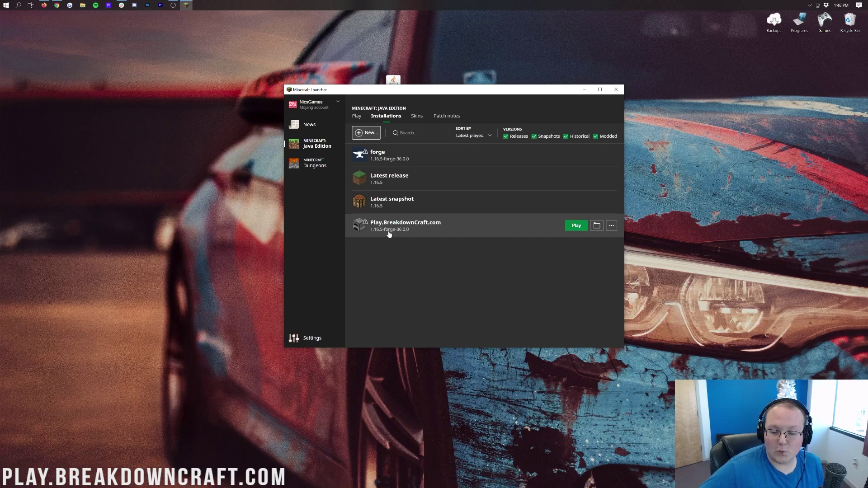
# Step: Launch the Play.BreakdownCraft.com installation, accepting the modified-installation risks and turning off further warnings about it
pyautogui.click(573, 225)
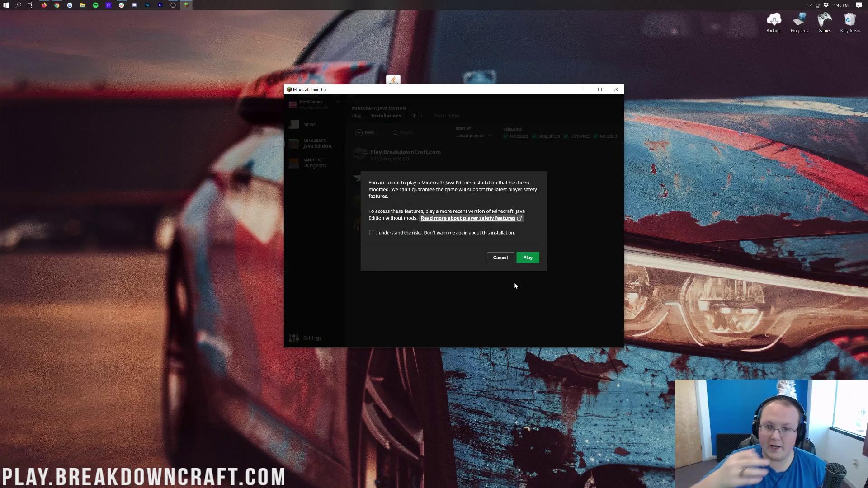
pyautogui.click(380, 232)
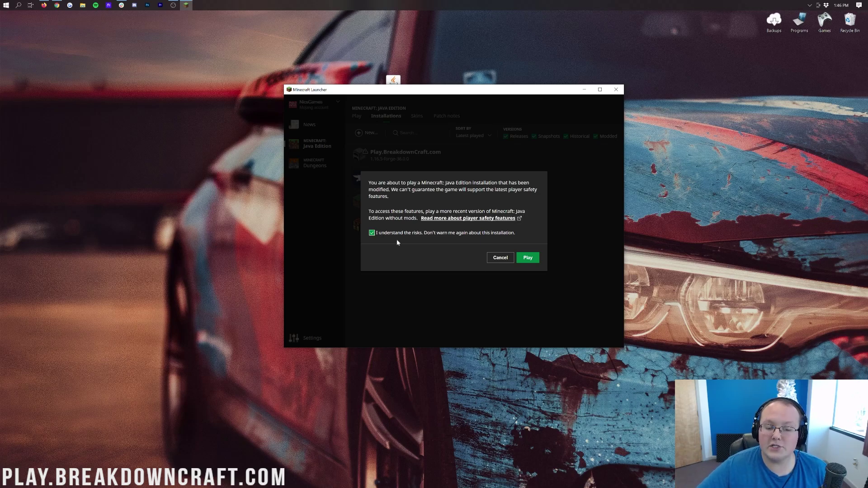
pyautogui.click(529, 260)
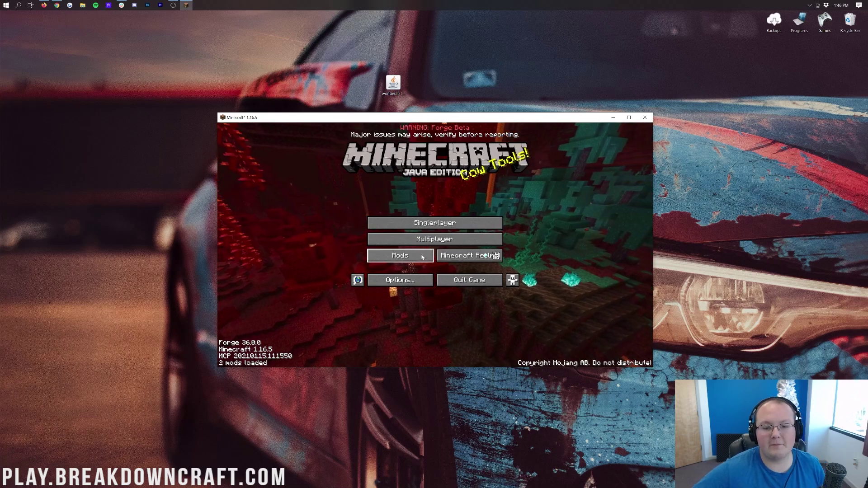
# Step: View the game's mods list and open the mods folder from it
pyautogui.click(400, 255)
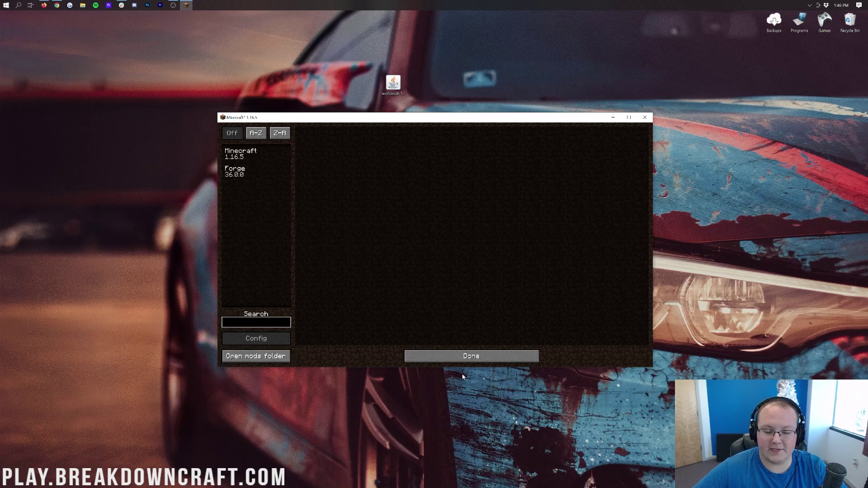
pyautogui.click(471, 356)
pyautogui.click(414, 261)
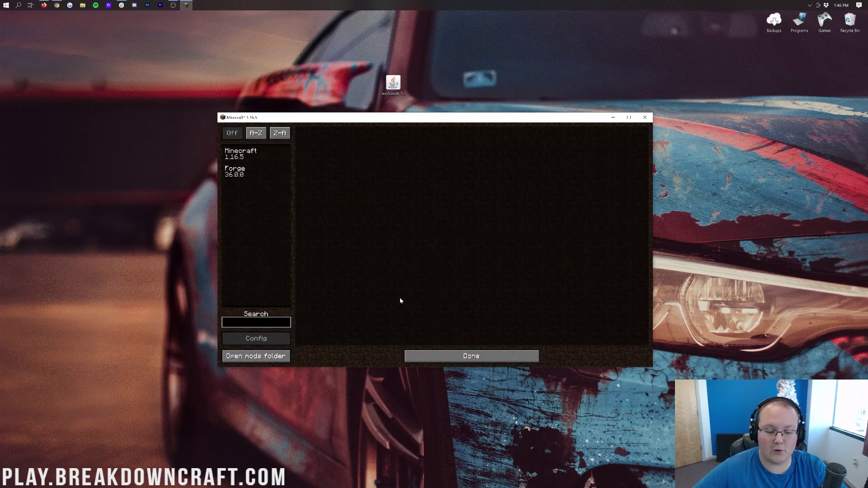
pyautogui.click(266, 357)
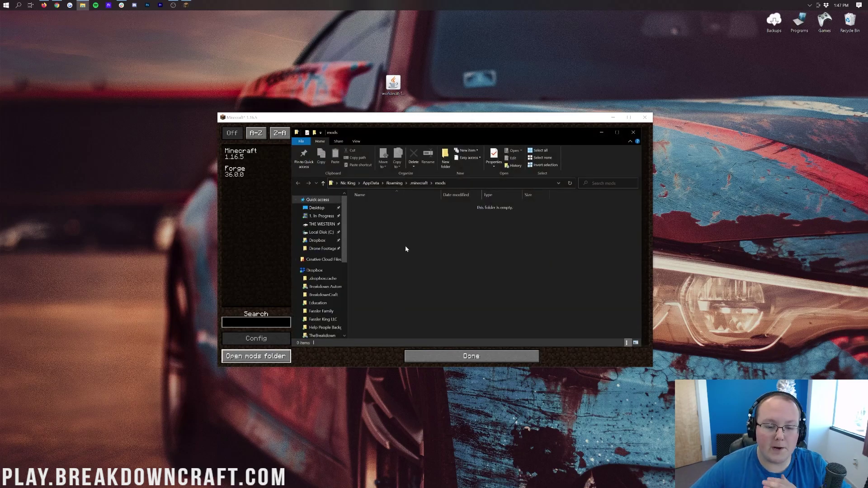
# Step: Copy the WorldEdit jar file from the desktop into the mods folder and close the folder window
pyautogui.click(392, 79)
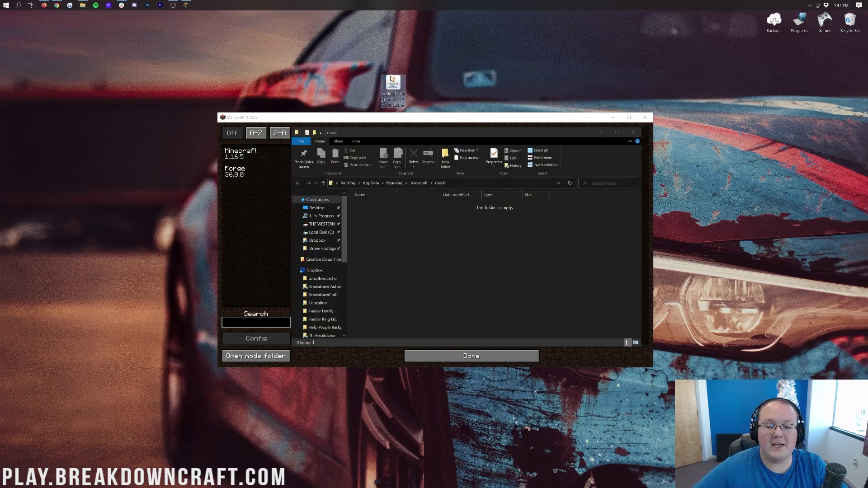
pyautogui.moveTo(400, 96); pyautogui.dragTo(430, 222)
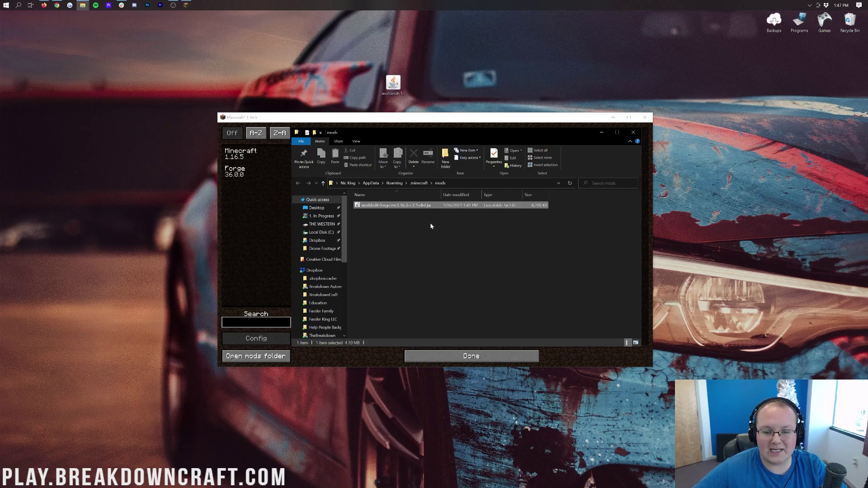
pyautogui.click(407, 249)
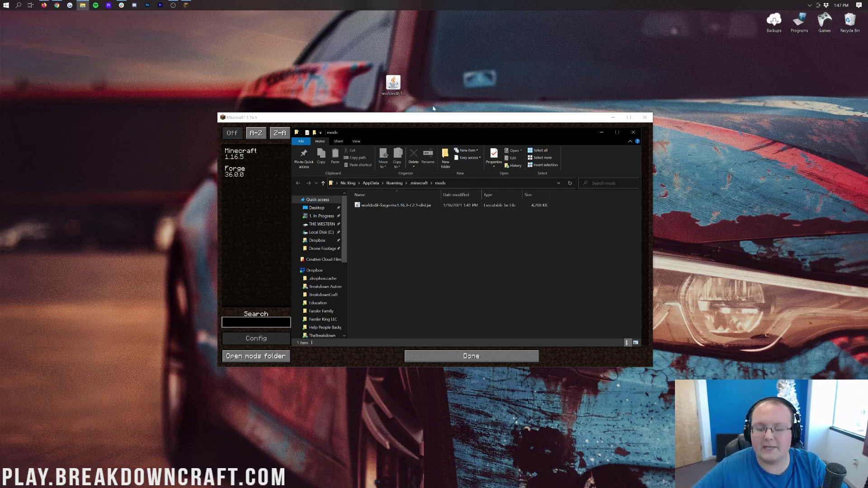
pyautogui.click(632, 133)
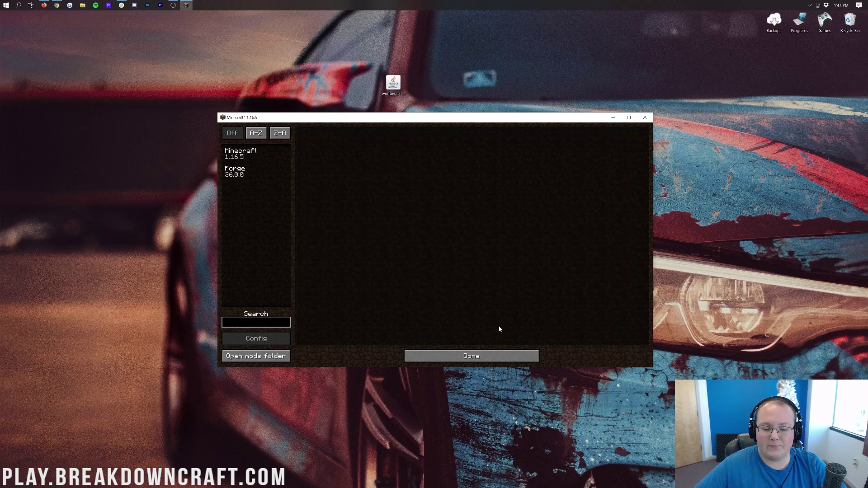
# Step: Reload the mods list and check the mods folder for the WorldEdit file
pyautogui.click(505, 356)
pyautogui.click(399, 255)
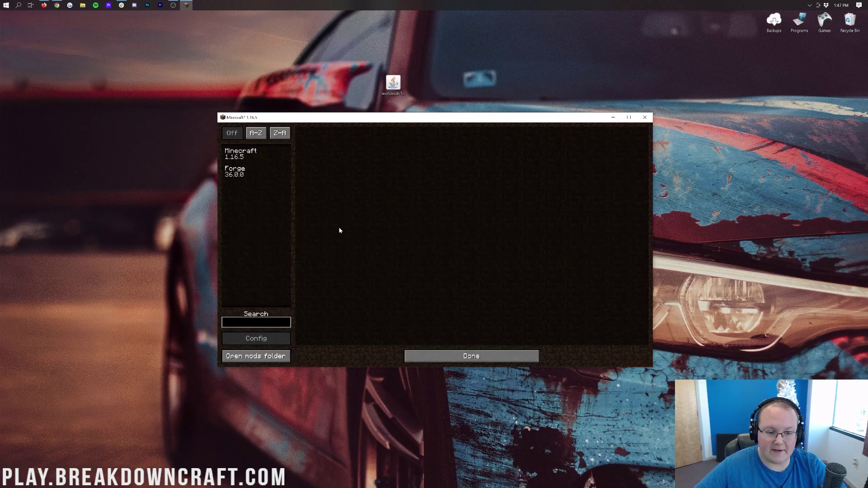
pyautogui.click(486, 359)
pyautogui.click(400, 255)
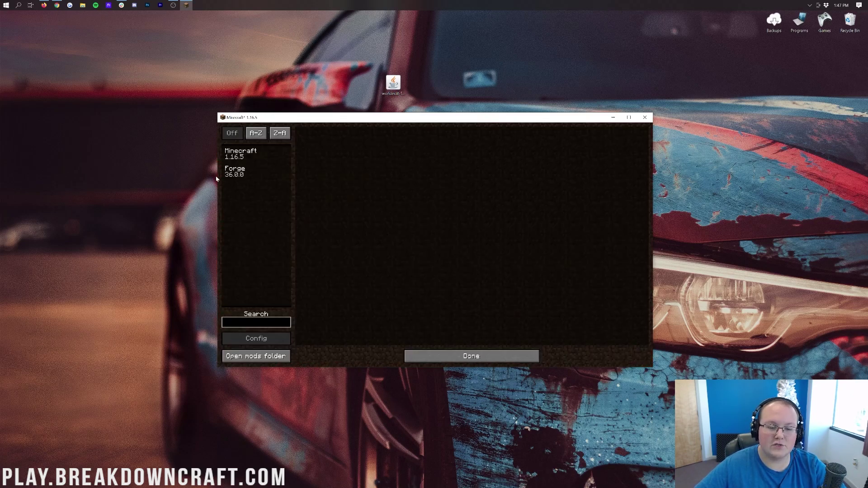
pyautogui.click(251, 355)
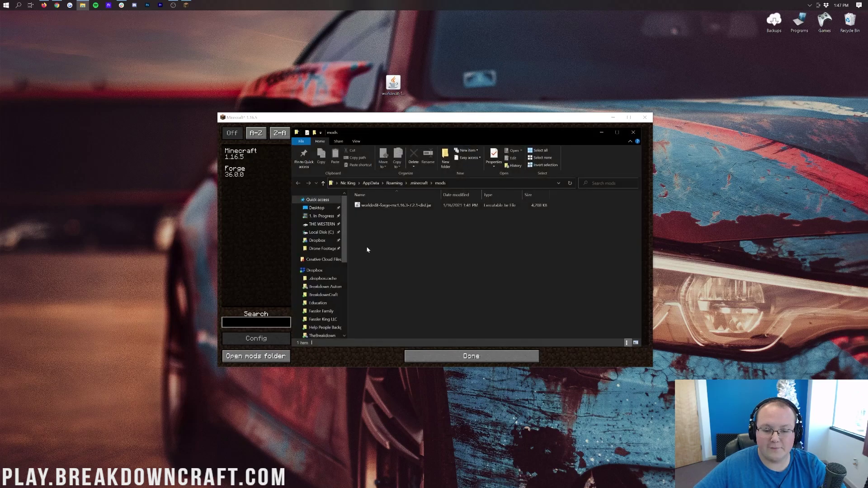
pyautogui.click(632, 136)
# Step: Quit Minecraft and reopen the Minecraft Launcher by searching Windows for "min"
pyautogui.click(471, 356)
pyautogui.click(475, 280)
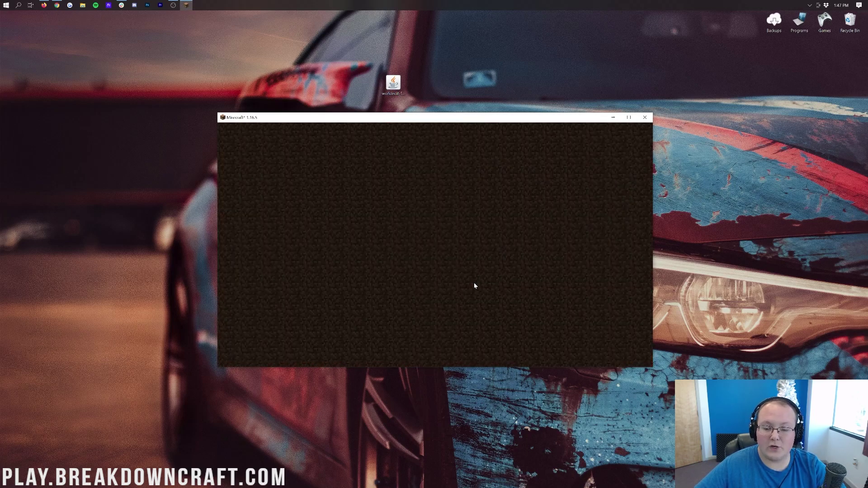
pyautogui.click(1, 2)
pyautogui.write('min')
pyautogui.press('Return')
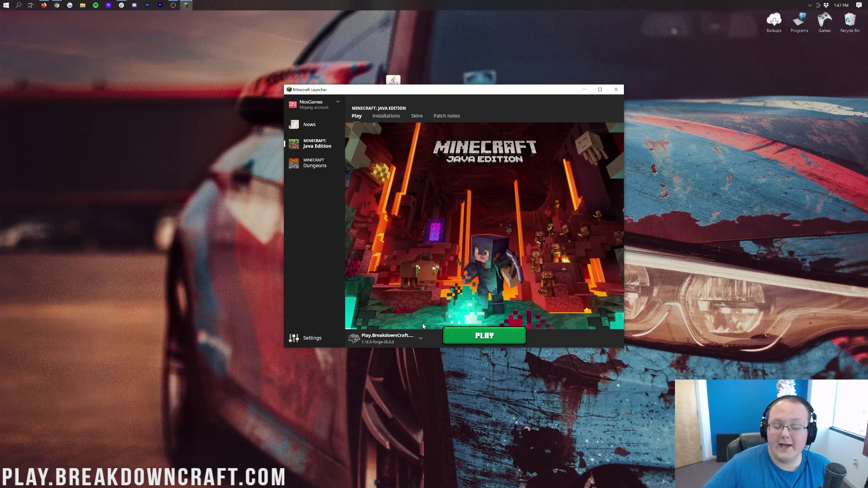
# Step: Review the available installations and launch the game with Play.BreakdownCraft.com still selected
pyautogui.click(407, 339)
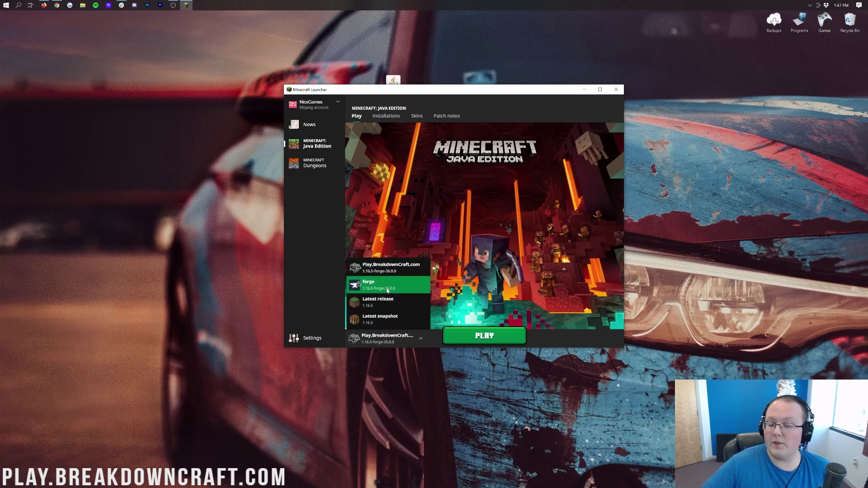
pyautogui.press('Escape')
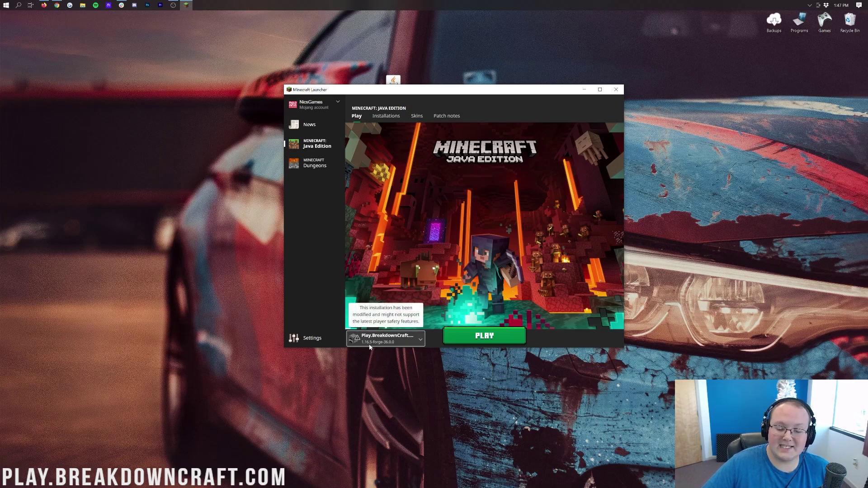
pyautogui.click(480, 335)
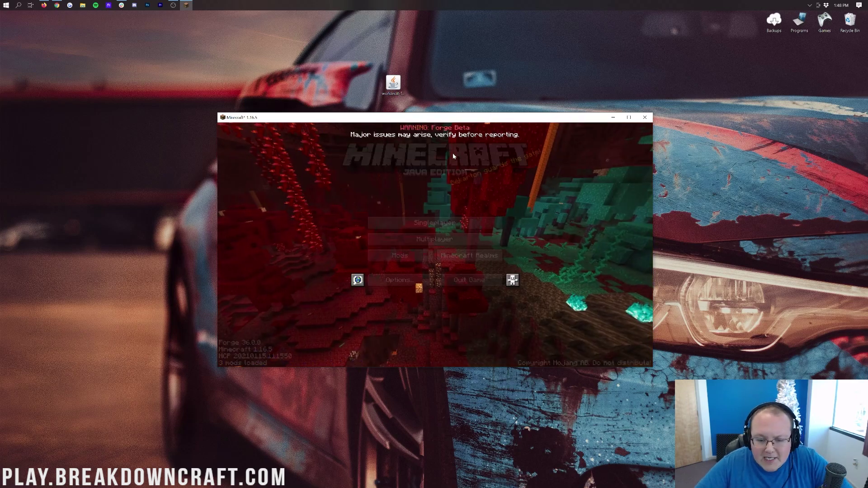
# Step: View the WorldEdit entry's details in the mods list and open the single-player world list
pyautogui.click(396, 255)
pyautogui.click(246, 188)
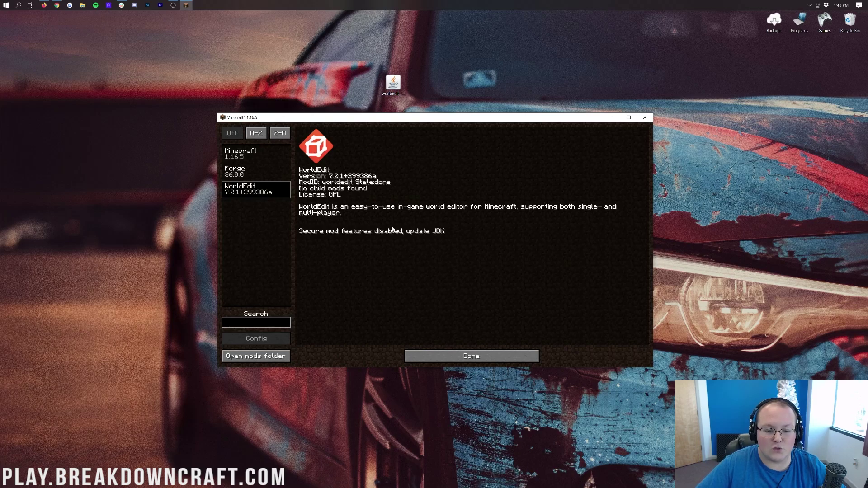
pyautogui.click(461, 357)
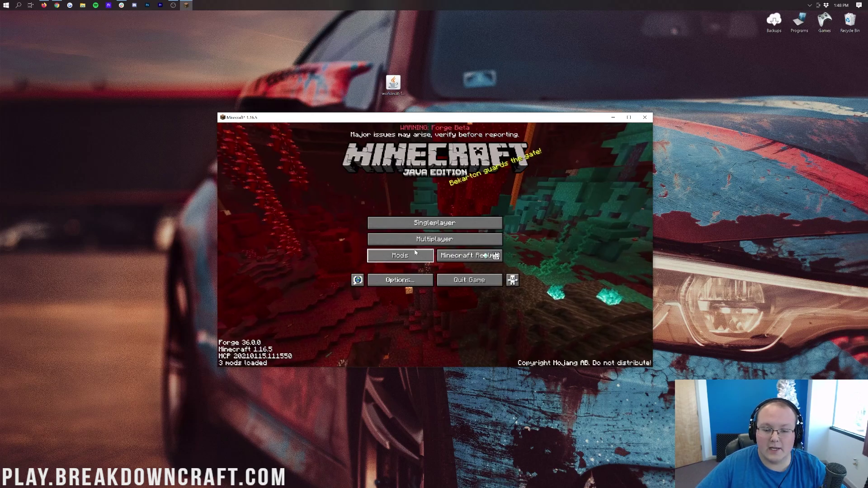
pyautogui.click(413, 230)
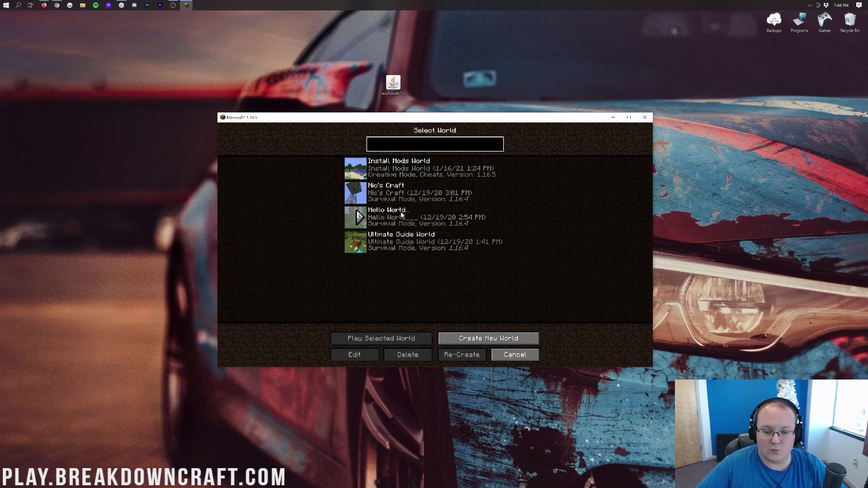
pyautogui.click(401, 221)
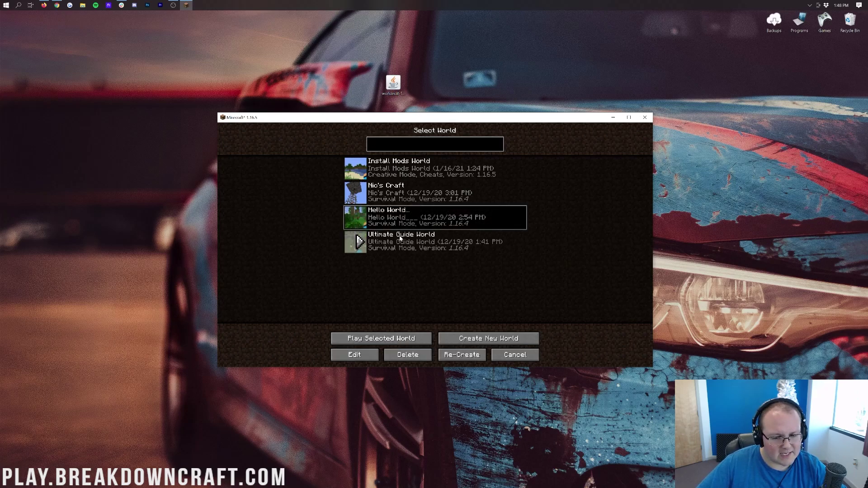
pyautogui.doubleClick(400, 238)
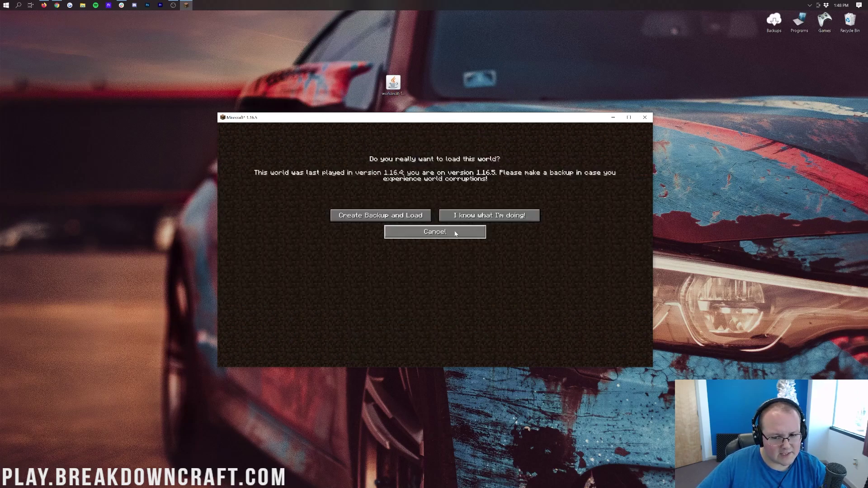
pyautogui.click(456, 232)
# Step: Create and load a new Creative world named "WorldEdit World"
pyautogui.click(489, 337)
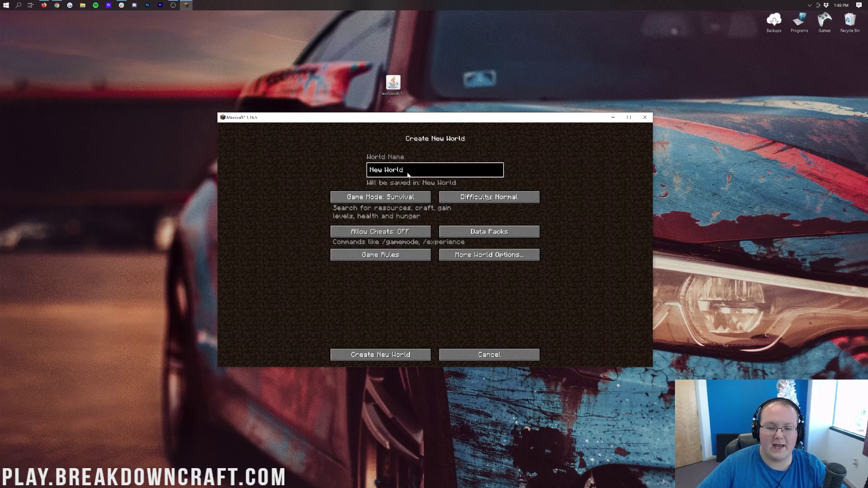
pyautogui.hotkey('ctrl', 'a')
pyautogui.write('WorldEdi')
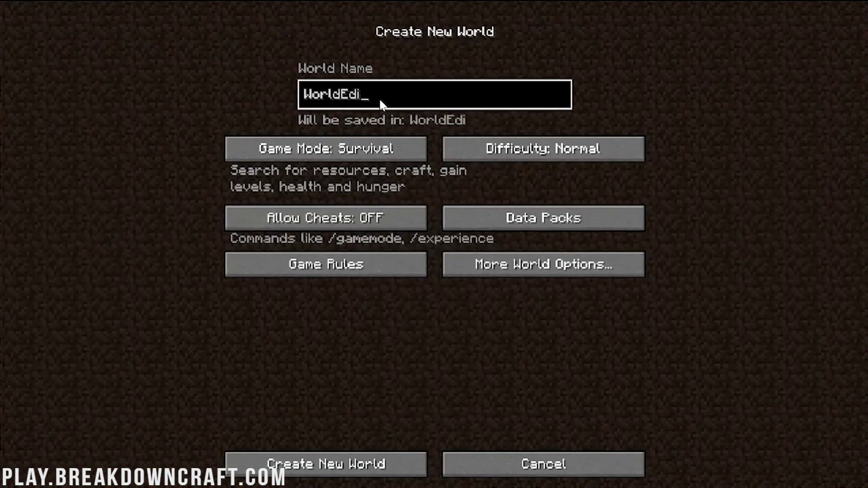
pyautogui.write('t World')
pyautogui.click(388, 156)
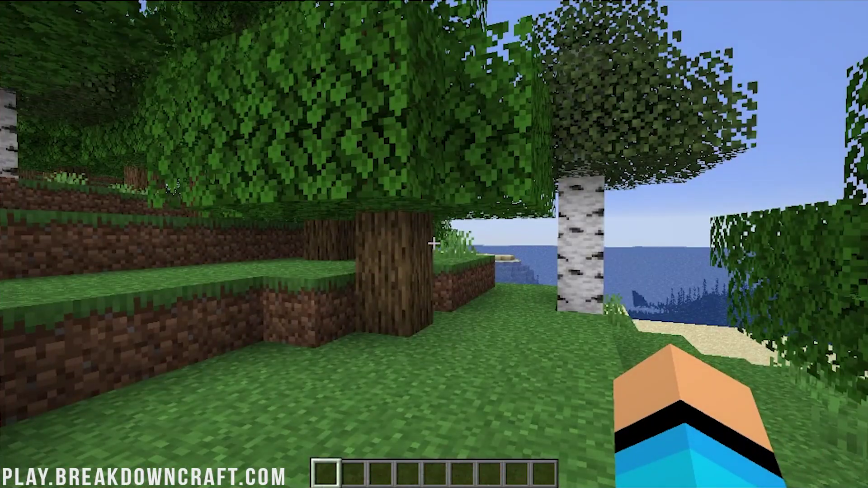
# Step: Get the WorldEdit selection wand through an in-game command
pyautogui.press('/')
pyautogui.press('Escape')
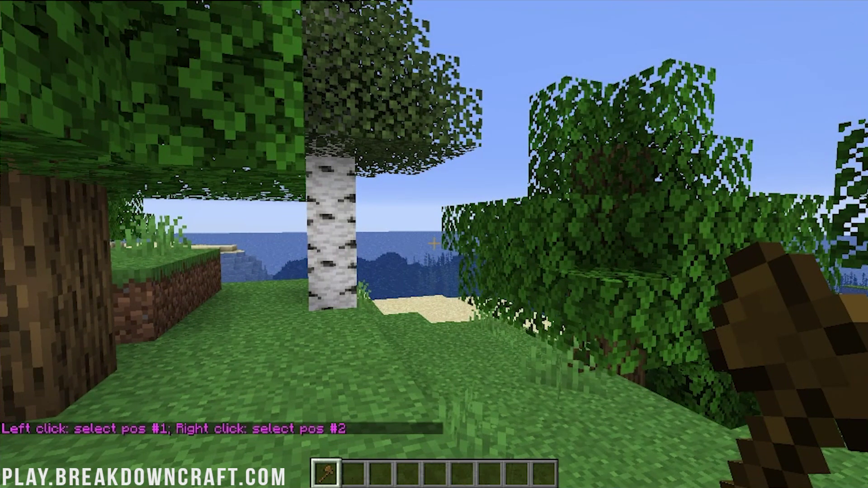
# Step: Open the single-player world to LAN with cheats allowed for other players
pyautogui.press('Escape')
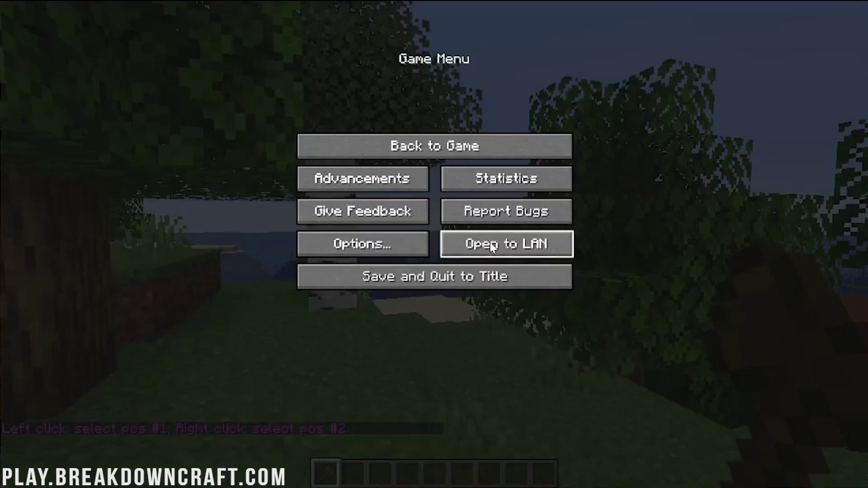
pyautogui.click(529, 249)
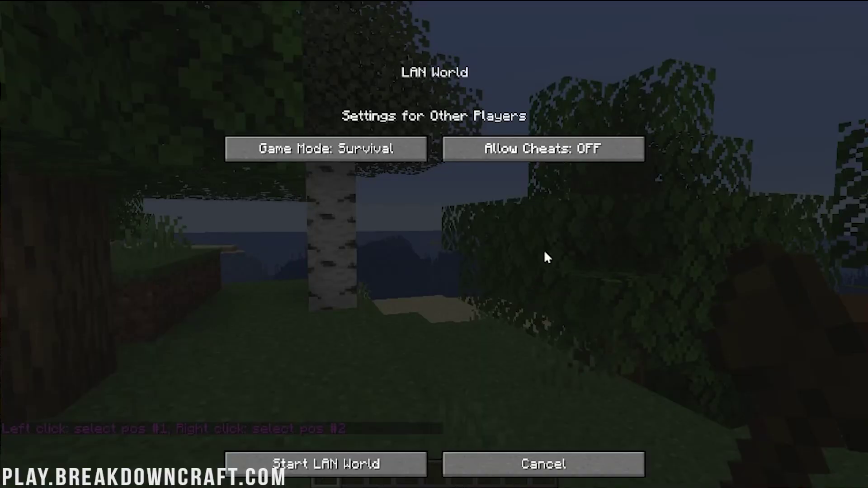
pyautogui.click(562, 151)
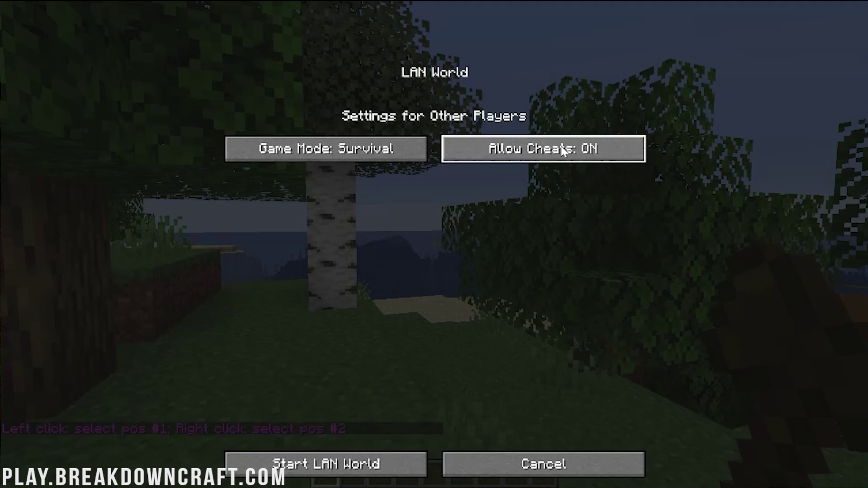
pyautogui.click(351, 465)
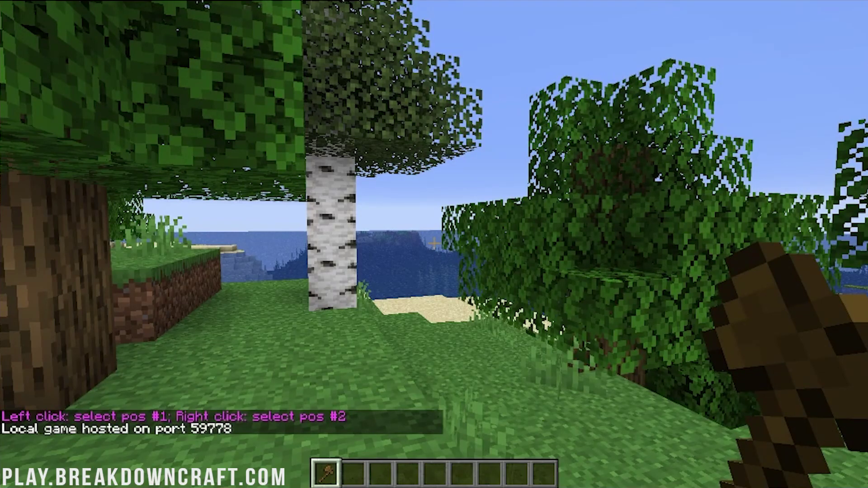
# Step: Get another selection wand with the //wand command and hold the new one
pyautogui.press('t')
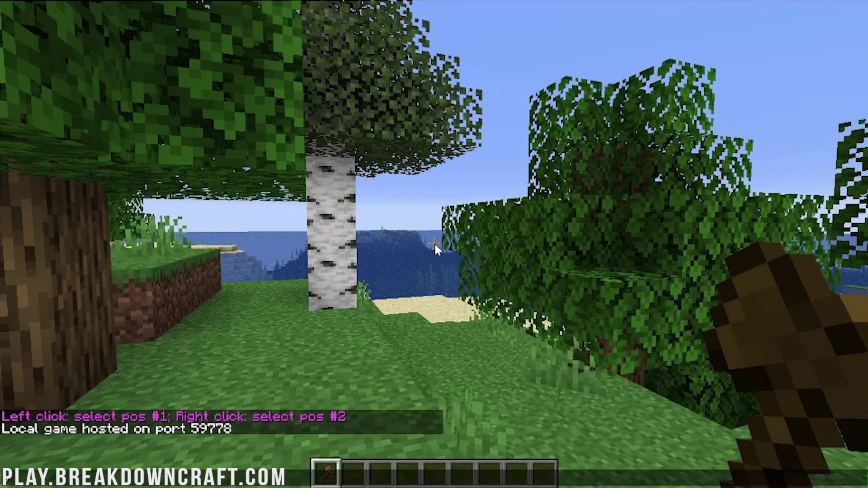
pyautogui.write('//wand')
pyautogui.press('Return')
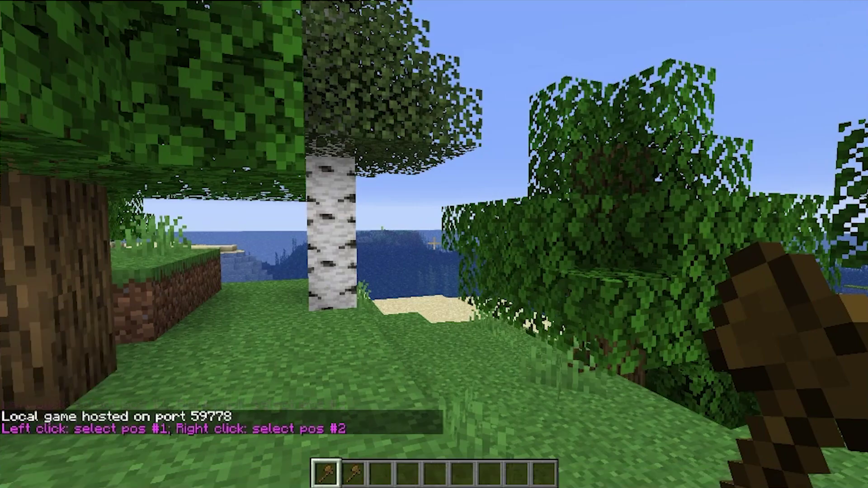
pyautogui.press('2')
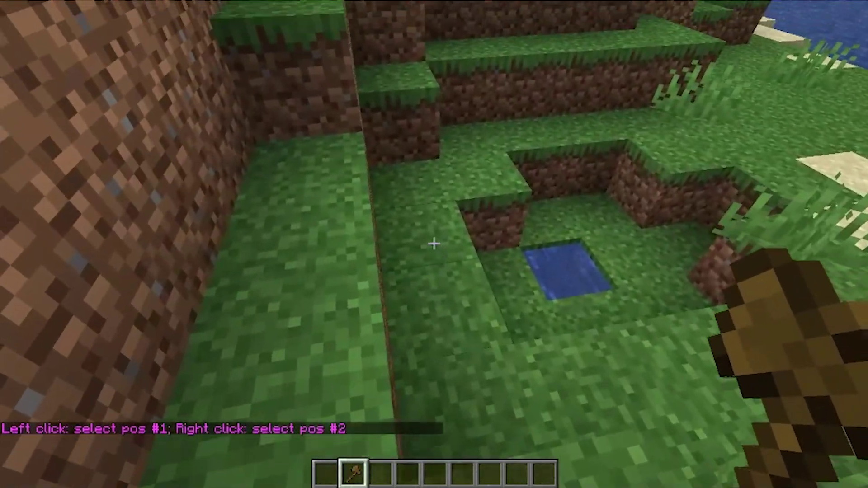
# Step: Mark a WorldEdit region with its first position at (220, 63, 118) and its second on the seabed at (192, 46, 131)
pyautogui.click(434, 244)
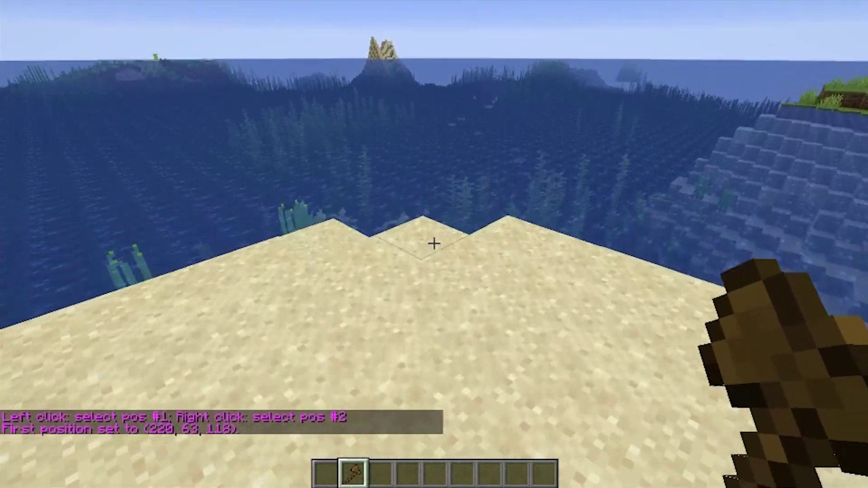
pyautogui.press('w')
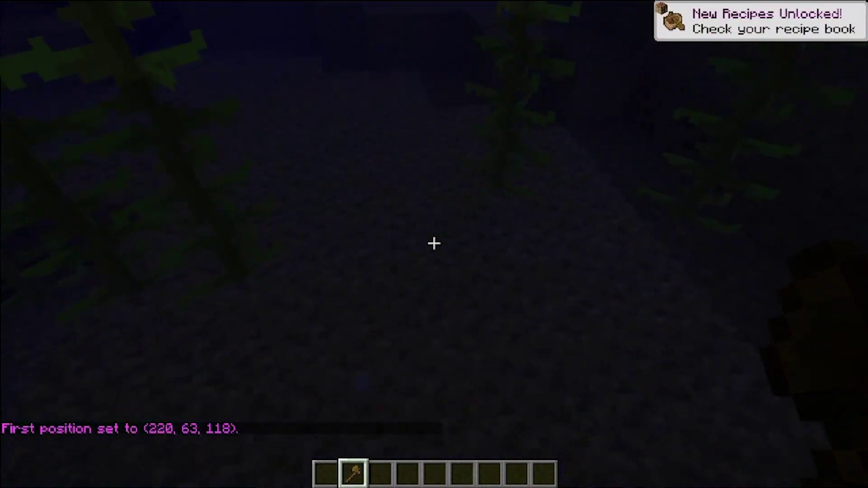
pyautogui.rightClick(434, 244)
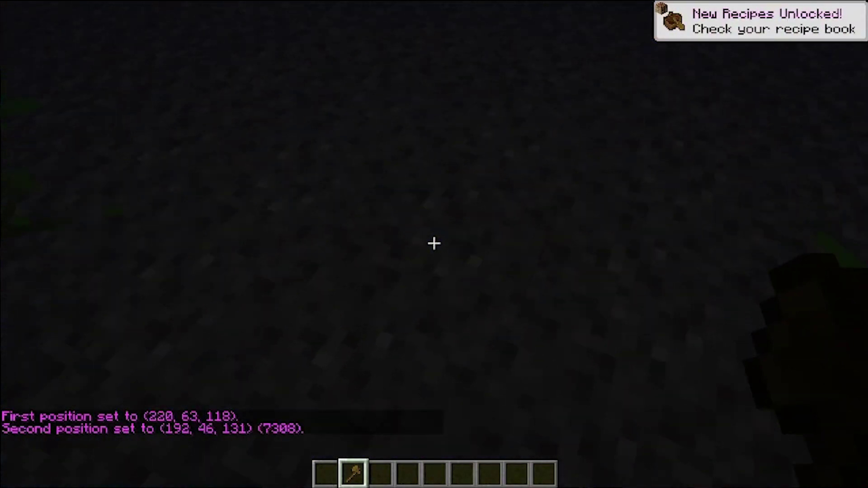
# Step: Replace all sand in the selected region with gold_block using the //replace command
pyautogui.press('w')
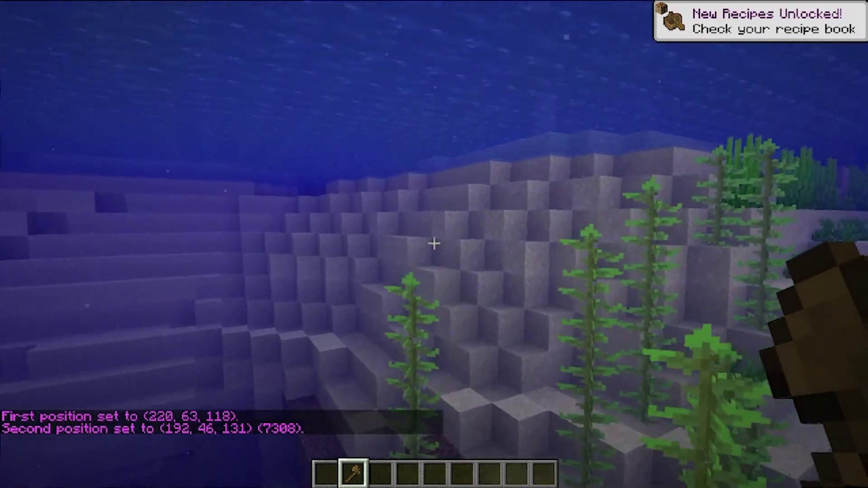
pyautogui.press('/')
pyautogui.write('/replacenear')
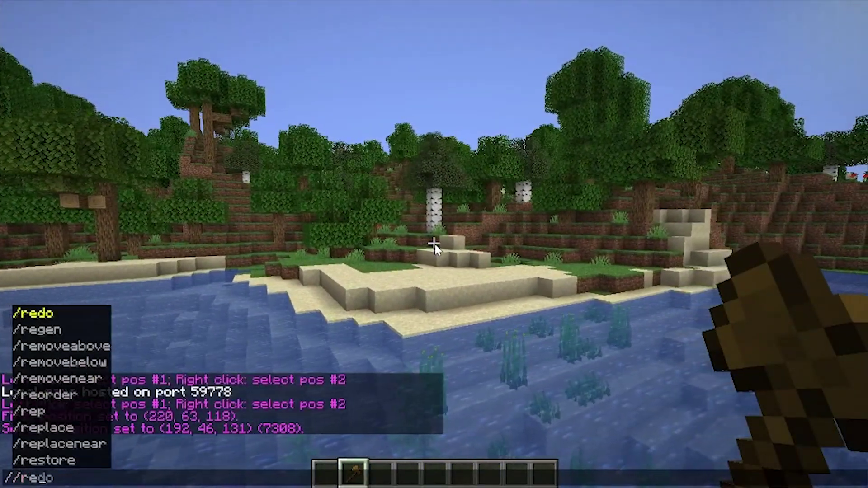
pyautogui.press('BackSpace')
pyautogui.write('sand gol')
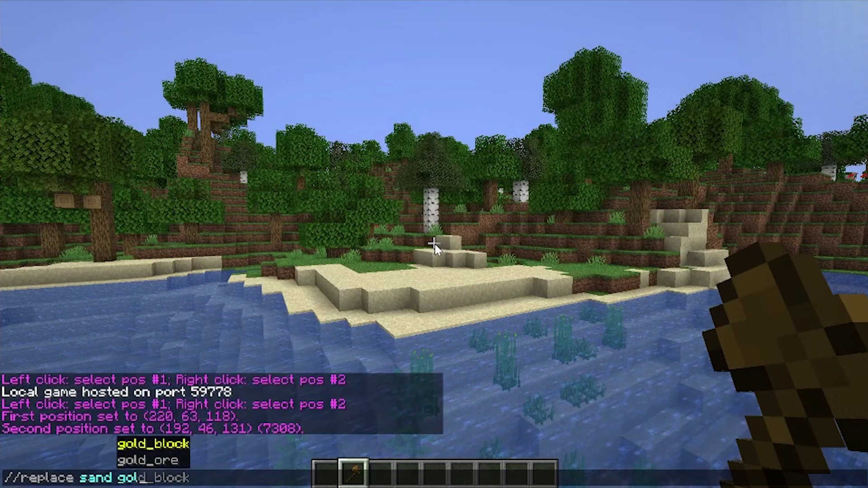
pyautogui.press('Tab')
pyautogui.press('Return')
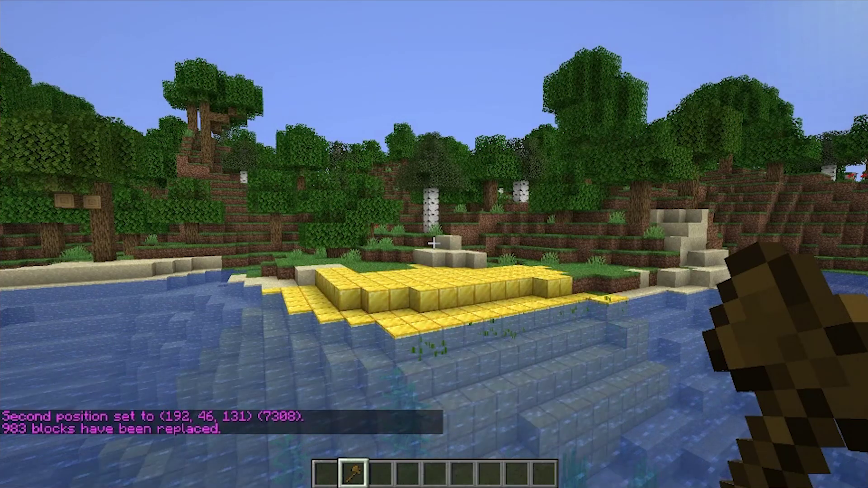
# Step: Select a larger forest region from (250, 63, 143) near the shore to the treetop at (195, 86, 84)
pyautogui.press('w')
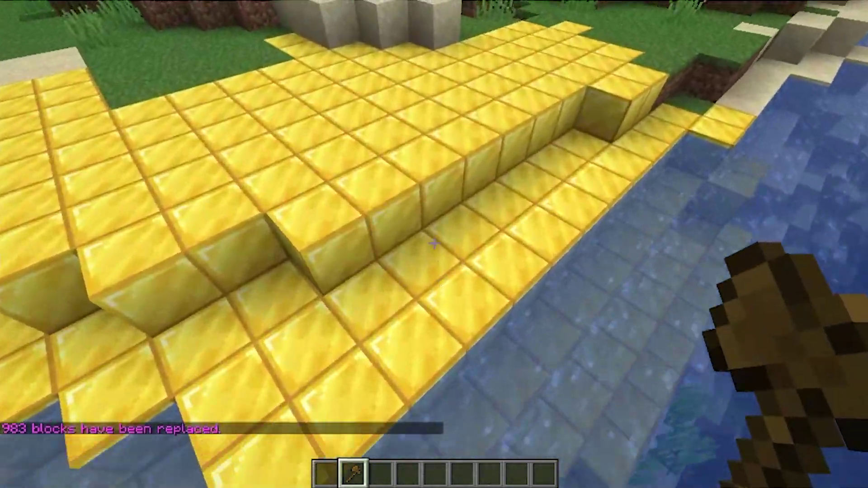
pyautogui.press('w')
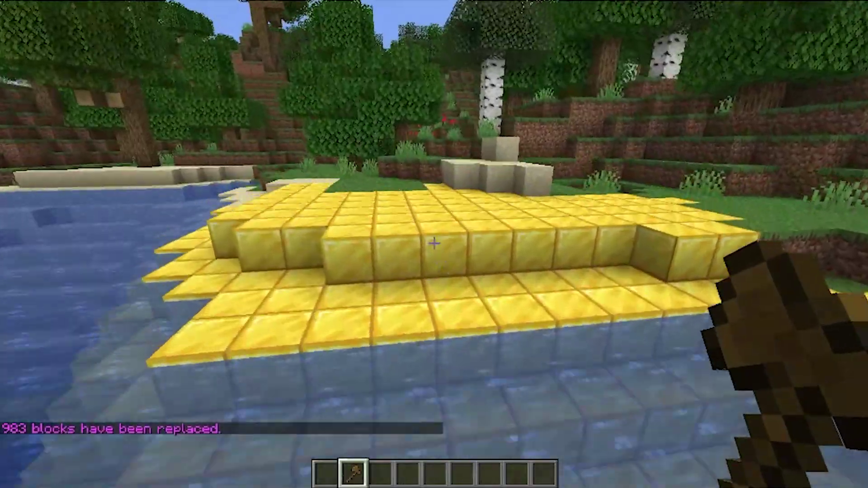
pyautogui.press('w')
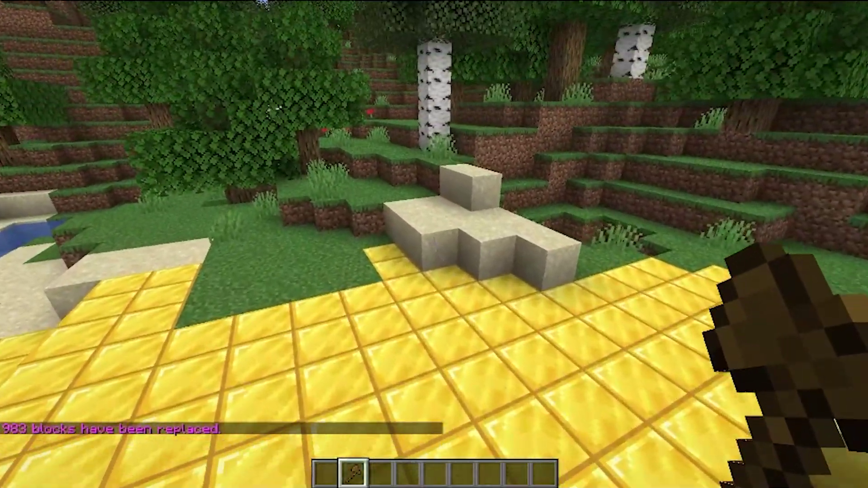
pyautogui.press('w')
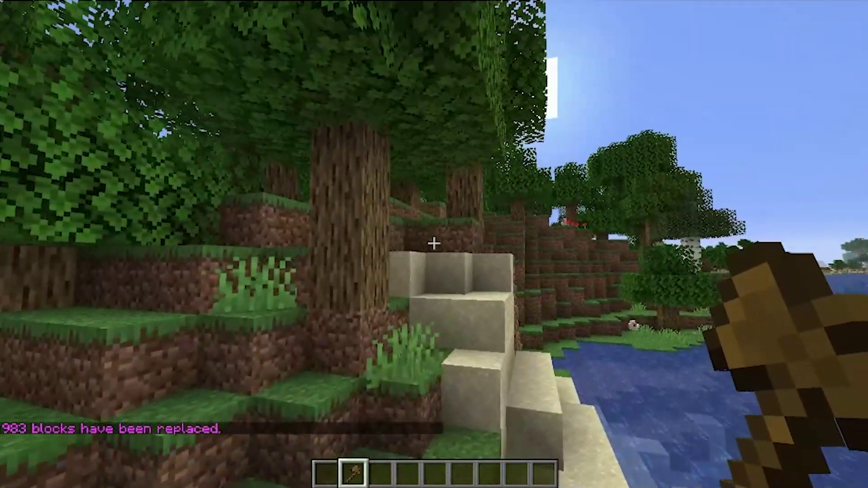
pyautogui.press('w')
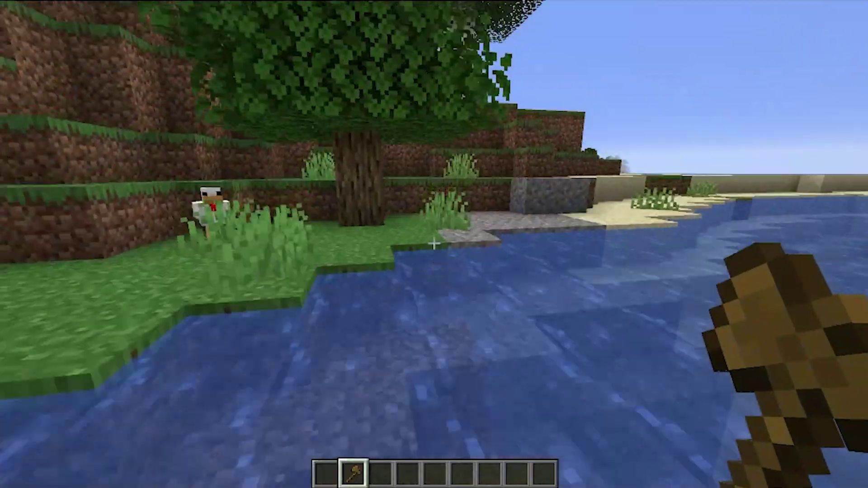
pyautogui.press('w')
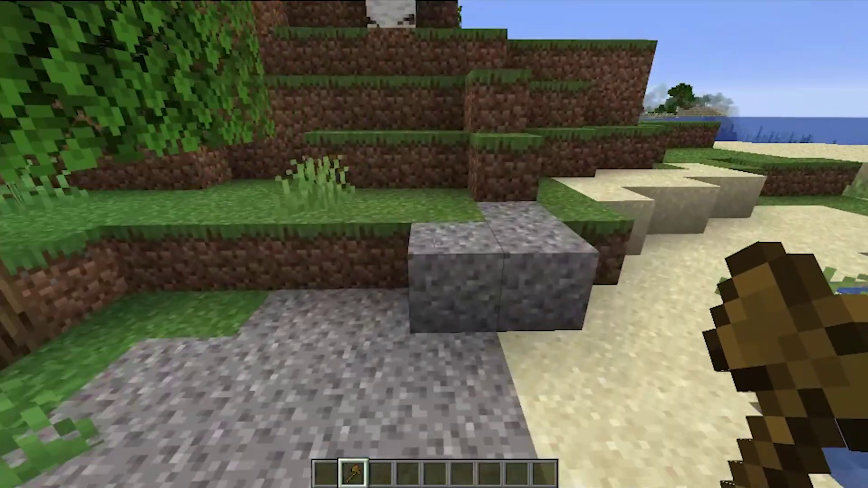
pyautogui.click(434, 244)
pyautogui.press('space')
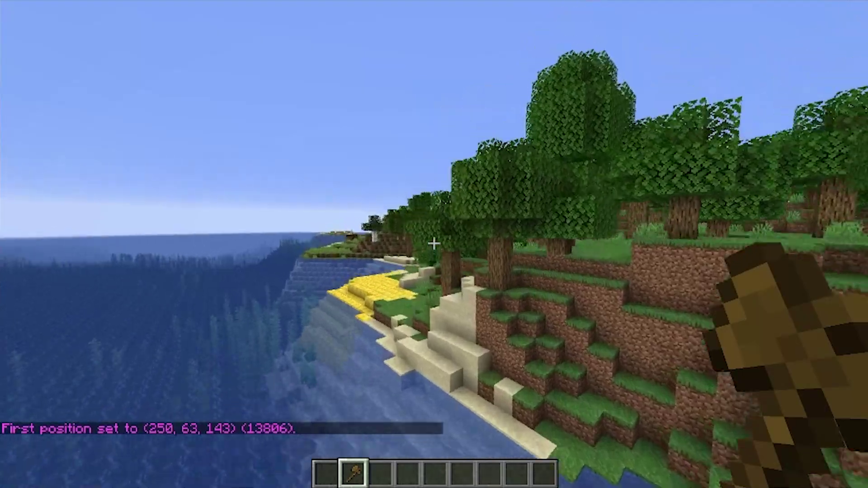
pyautogui.press('w')
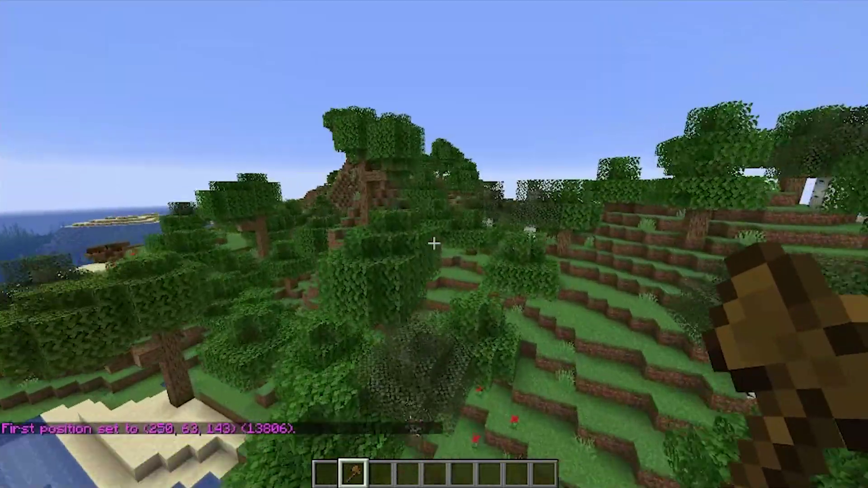
pyautogui.press('w')
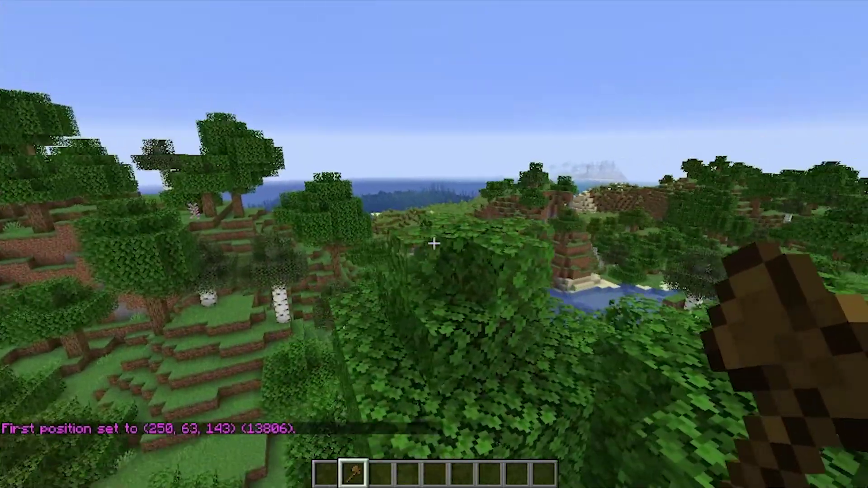
pyautogui.rightClick(434, 244)
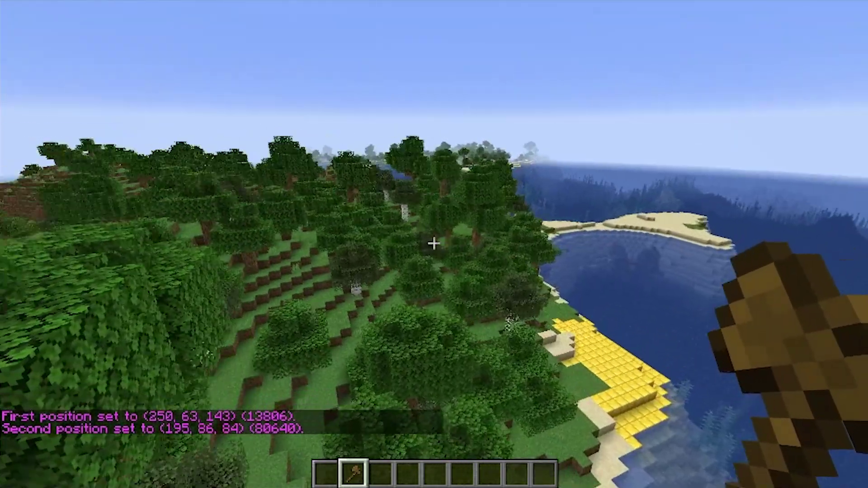
# Step: Replace all oak_log blocks in the forest selection with diamond_block
pyautogui.press('/')
pyautogui.write('/replac')
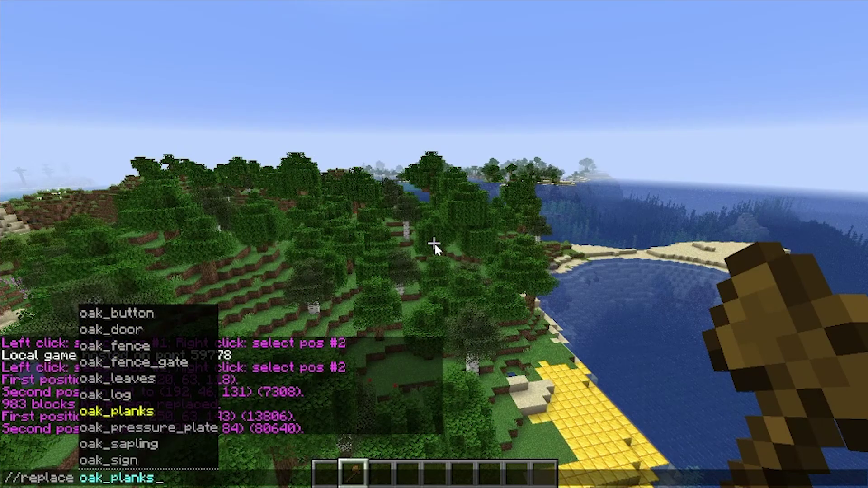
pyautogui.write('e oak_log diamond_bloc')
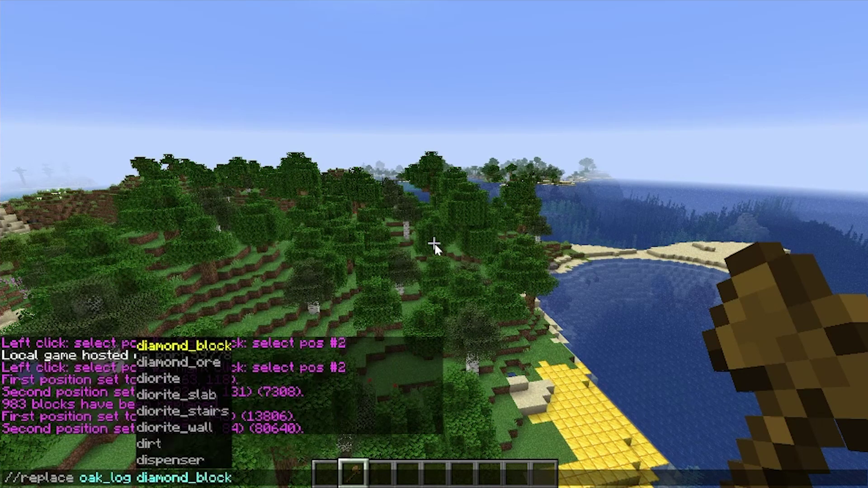
pyautogui.press('Tab')
pyautogui.press('Return')
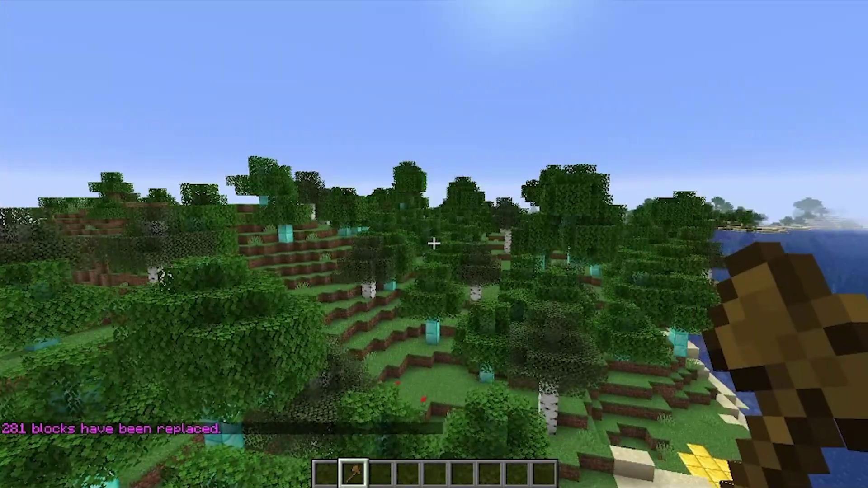
pyautogui.press('Escape')
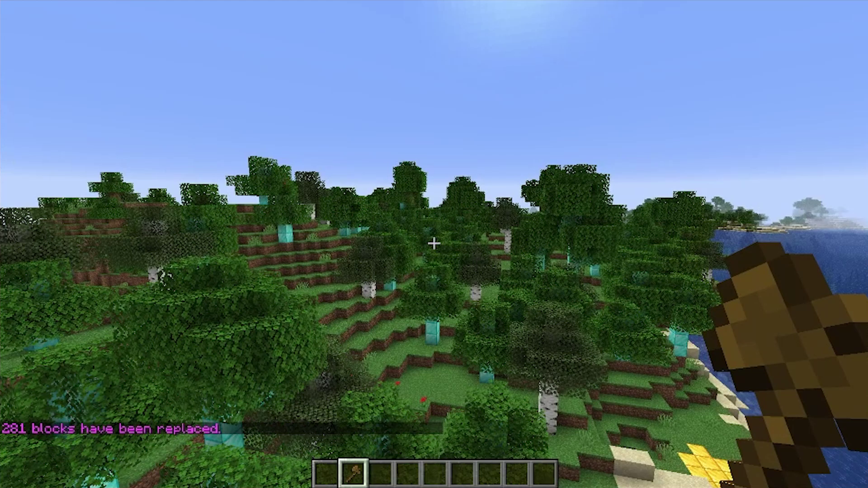
# Step: Undo the last block replacement with the //undo command
pyautogui.press('/')
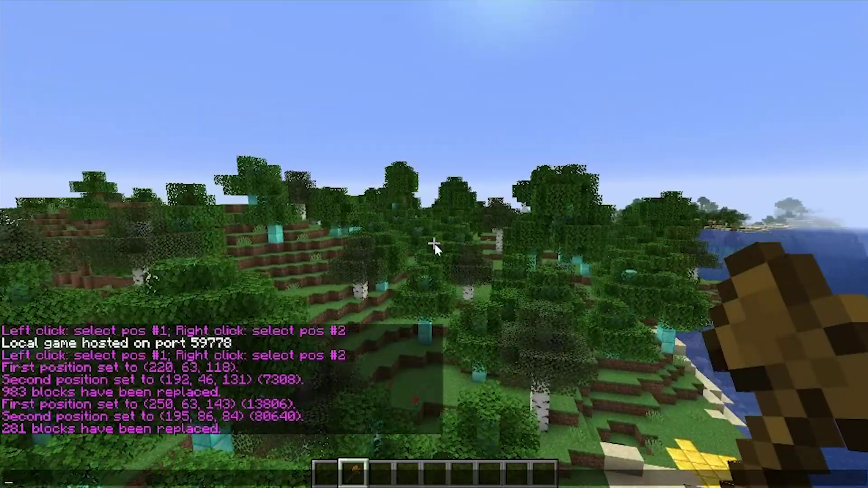
pyautogui.write('/br')
pyautogui.press('BackSpace')
pyautogui.press('BackSpace')
pyautogui.write('undo')
pyautogui.press('Return')
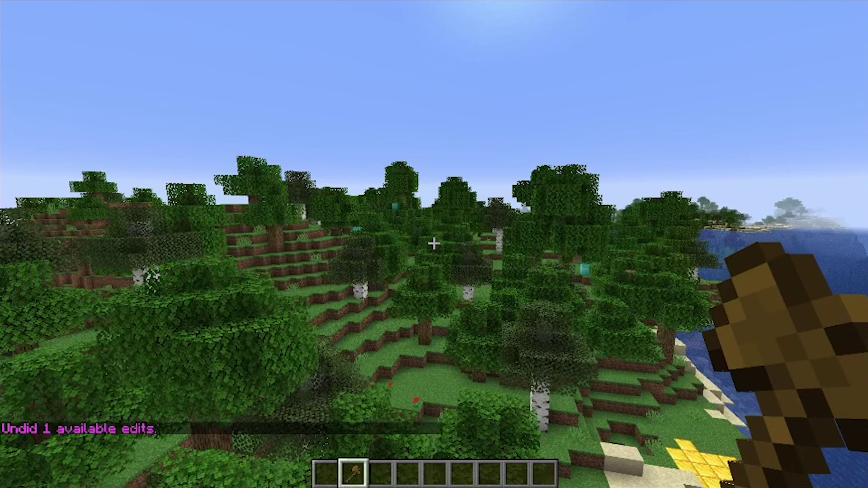
# Step: Run the previous //replace command again to turn the selection's oak_log blocks into diamond_block
pyautogui.press('w')
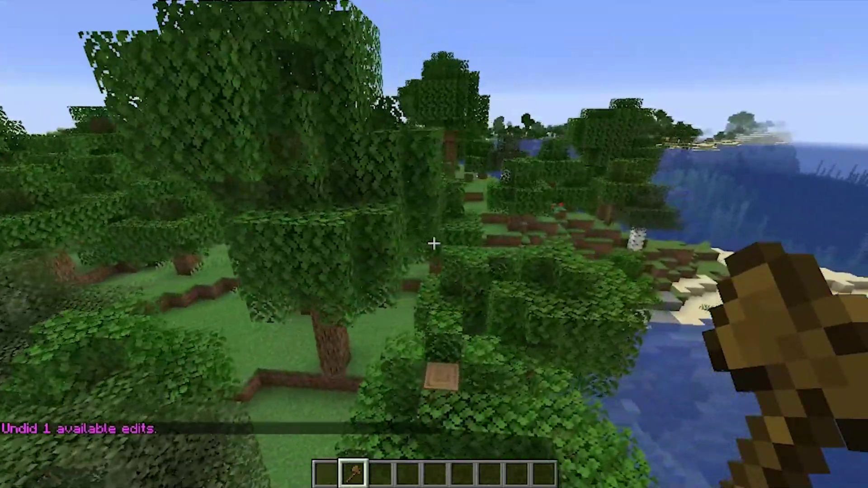
pyautogui.press('t')
pyautogui.press('Up')
pyautogui.press('Up')
pyautogui.press('Return')
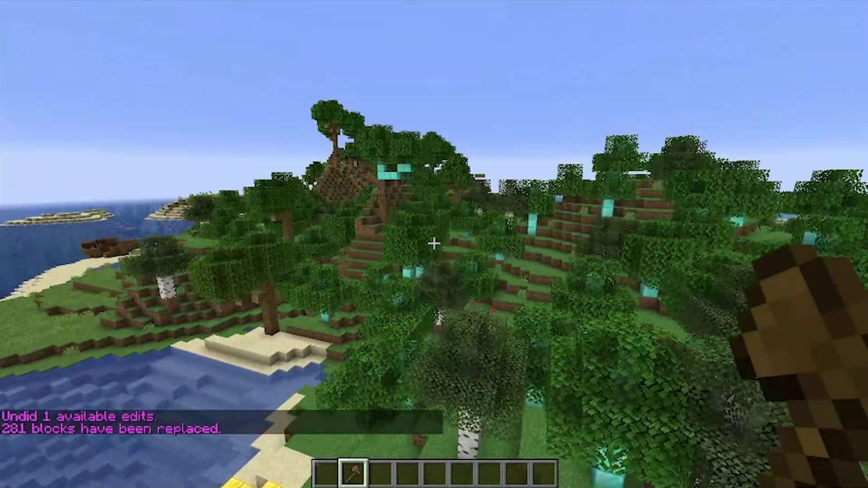
# Step: Replace all birch_log blocks in the forest selection with redstone_block using the //replace command
pyautogui.press('t')
pyautogui.press('Up')
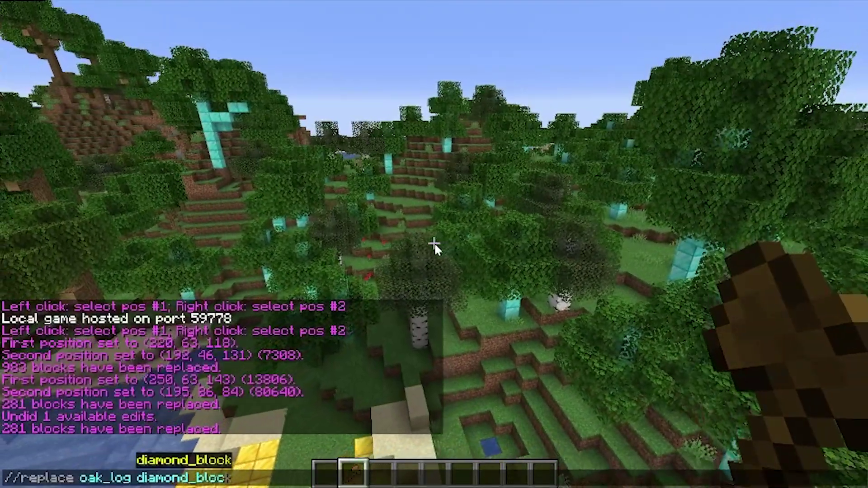
pyautogui.press('BackSpace')
pyautogui.press('BackSpace')
pyautogui.press('BackSpace')
pyautogui.press('BackSpace')
pyautogui.press('BackSpace')
pyautogui.press('BackSpace')
pyautogui.press('BackSpace')
pyautogui.press('BackSpace')
pyautogui.press('BackSpace')
pyautogui.press('BackSpace')
pyautogui.press('BackSpace')
pyautogui.press('BackSpace')
pyautogui.press('BackSpace')
pyautogui.press('BackSpace')
pyautogui.press('BackSpace')
pyautogui.press('BackSpace')
pyautogui.press('BackSpace')
pyautogui.press('BackSpace')
pyautogui.press('BackSpace')
pyautogui.press('BackSpace')
pyautogui.press('BackSpace')
pyautogui.press('BackSpace')
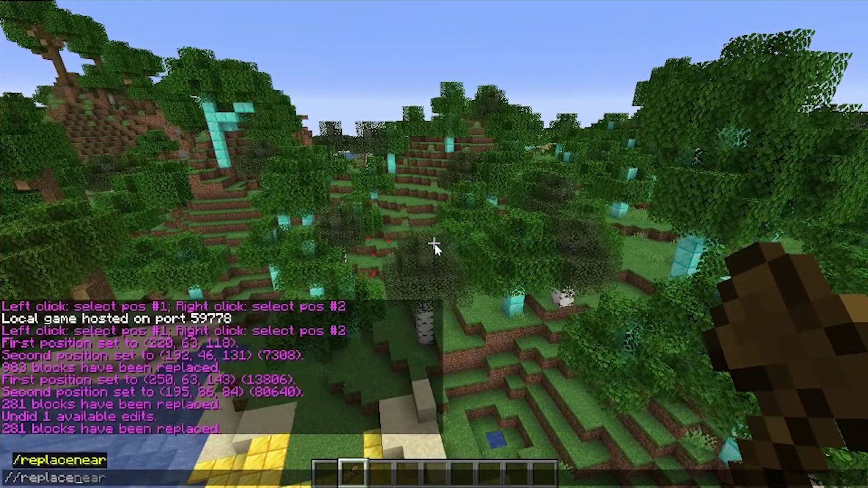
pyautogui.write('bir')
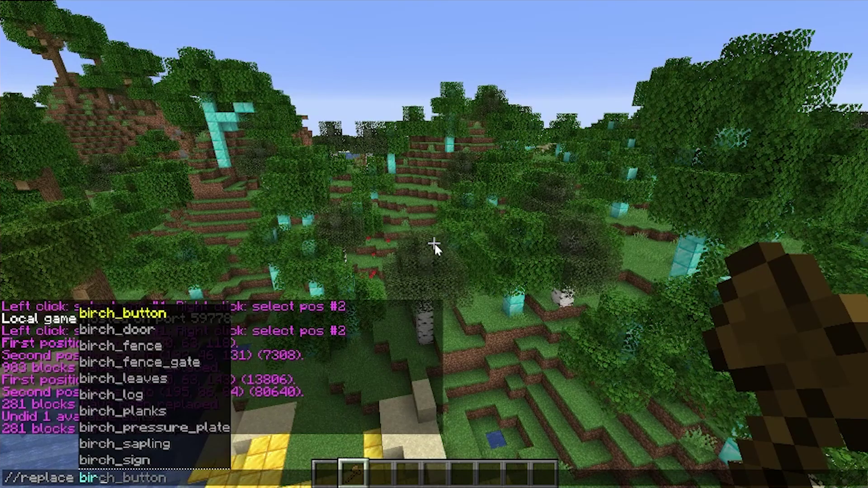
pyautogui.press('Tab')
pyautogui.press('Tab')
pyautogui.press('Tab')
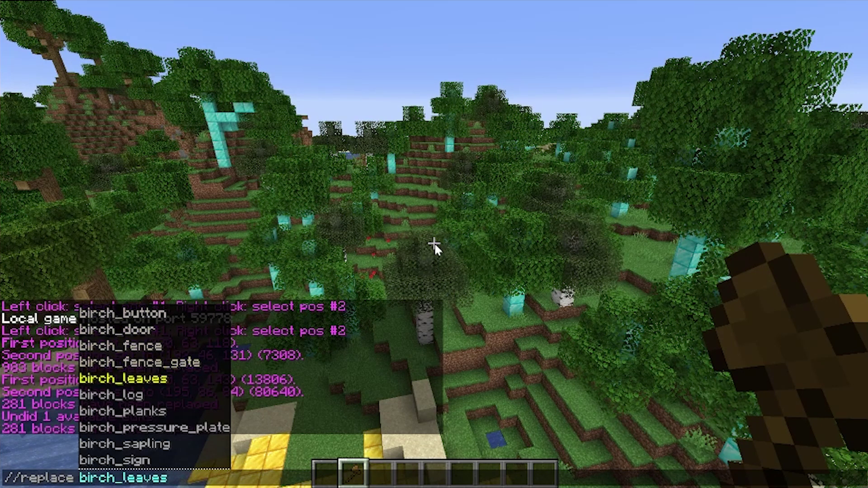
pyautogui.press('Tab')
pyautogui.write('red_bann')
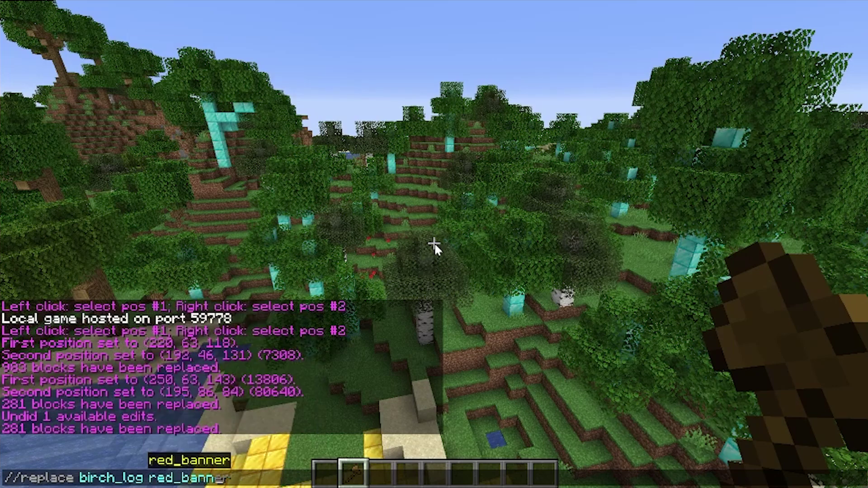
pyautogui.press('BackSpace')
pyautogui.press('BackSpace')
pyautogui.press('BackSpace')
pyautogui.press('BackSpace')
pyautogui.press('BackSpace')
pyautogui.write('s')
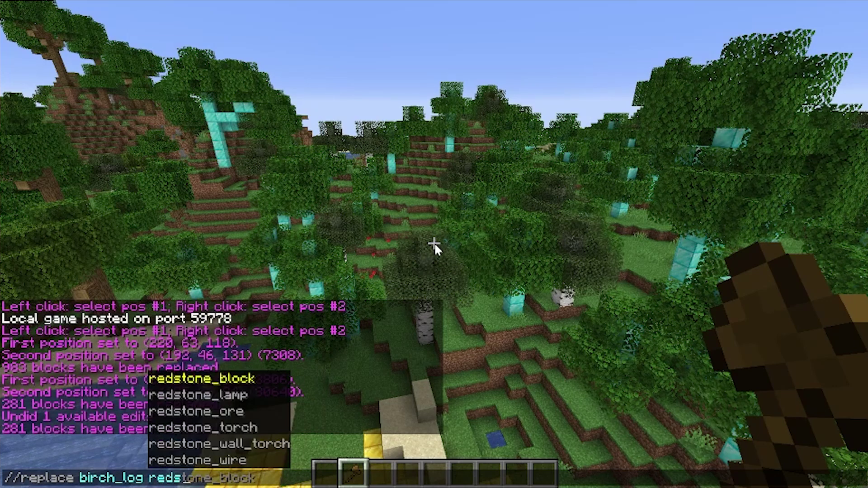
pyautogui.press('Tab')
pyautogui.press('Tab')
pyautogui.press('Tab')
pyautogui.press('Up')
pyautogui.press('Up')
pyautogui.press('Tab')
pyautogui.press('Return')
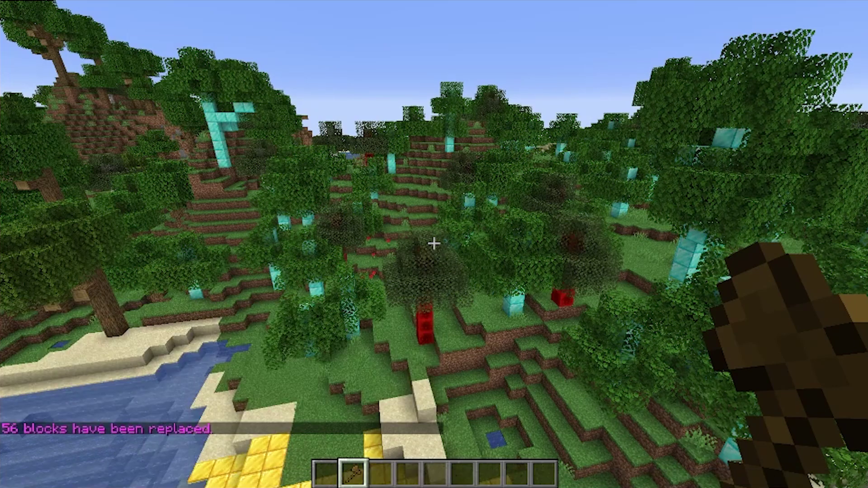
# Step: Bind a cylinder brush of acacia_stairs to the wooden axe with the /brush command
pyautogui.press('s')
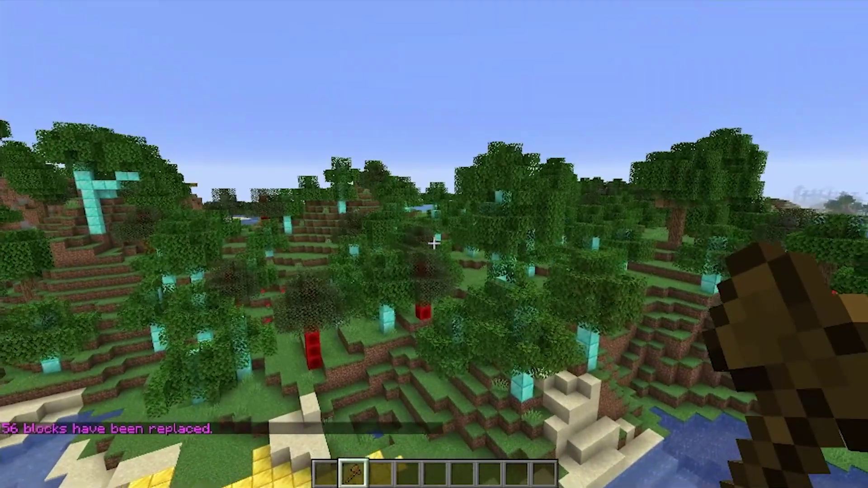
pyautogui.press('s')
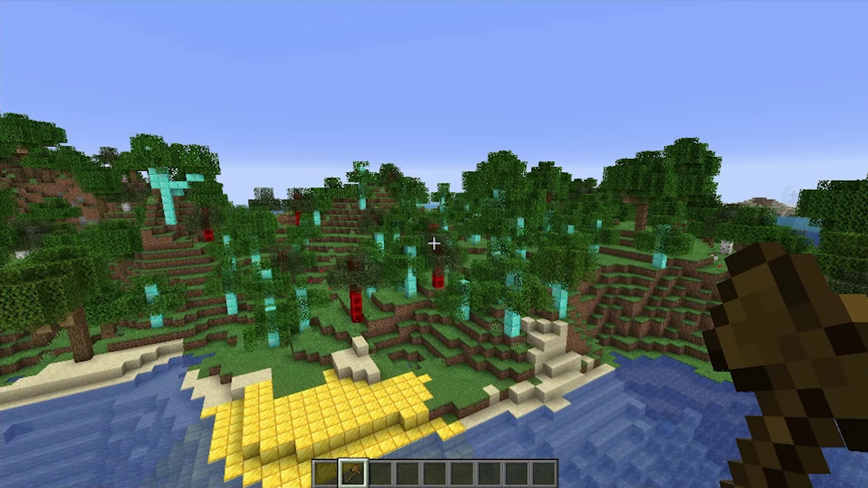
pyautogui.press('w')
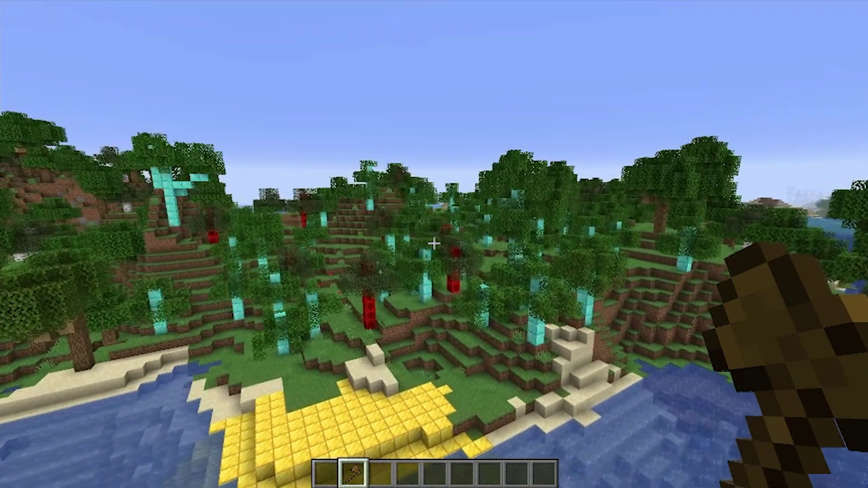
pyautogui.write('/brush')
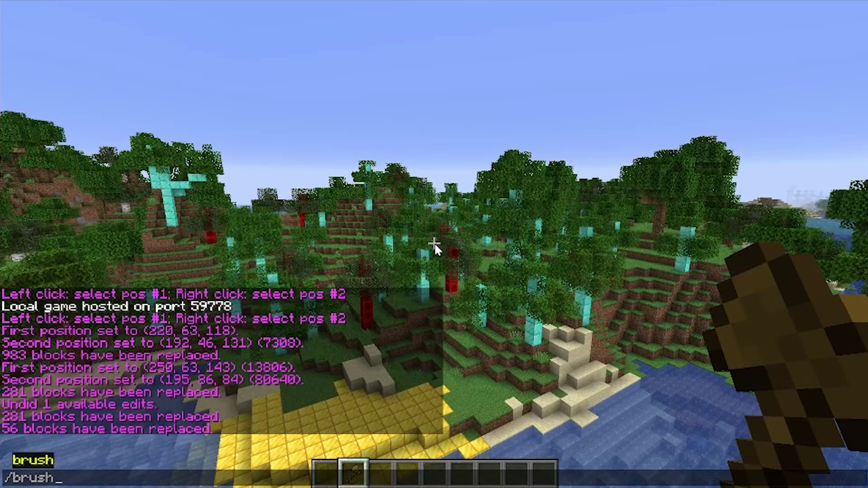
pyautogui.press('Tab')
pyautogui.press('Tab')
pyautogui.press('Tab')
pyautogui.press('Tab')
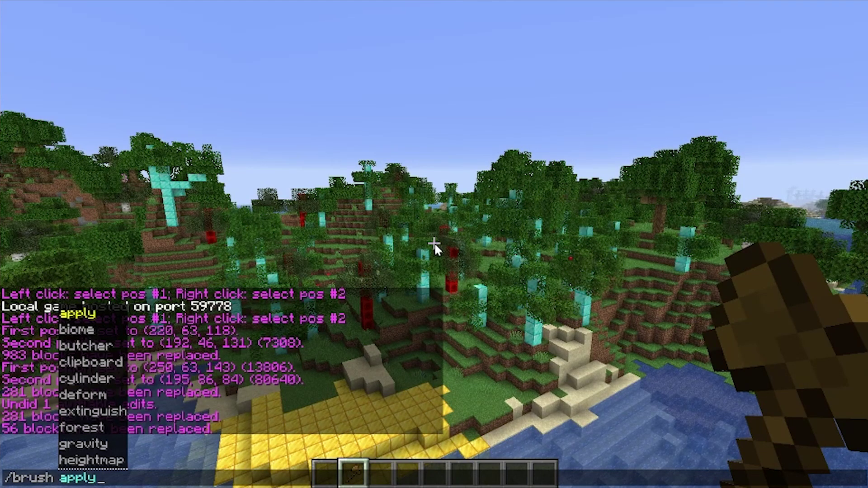
pyautogui.press('Tab')
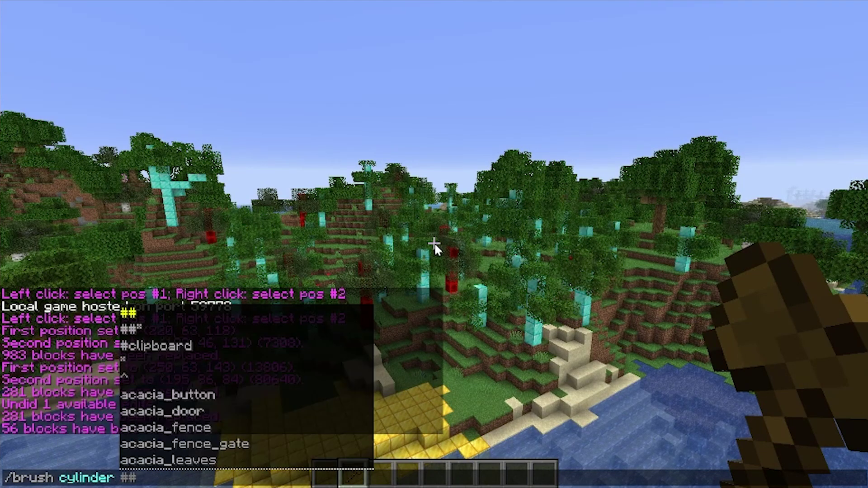
pyautogui.press('Tab')
pyautogui.press('Tab')
pyautogui.press('Tab')
pyautogui.press('Tab')
pyautogui.press('Tab')
pyautogui.press('Tab')
pyautogui.press('Tab')
pyautogui.press('Tab')
pyautogui.press('Tab')
pyautogui.press('Tab')
pyautogui.press('Tab')
pyautogui.press('Tab')
pyautogui.press('Tab')
pyautogui.press('Tab')
pyautogui.press('Tab')
pyautogui.press('Tab')
pyautogui.press('Tab')
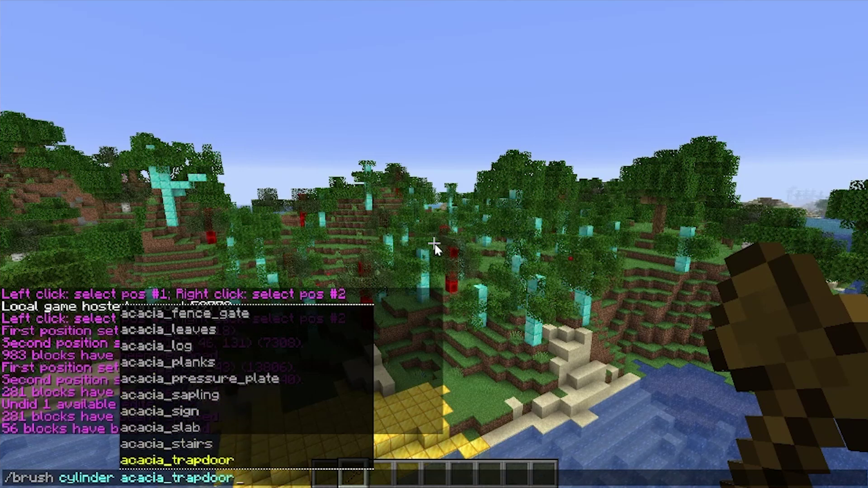
pyautogui.hotkey('shift', 'Tab')
pyautogui.press('Return')
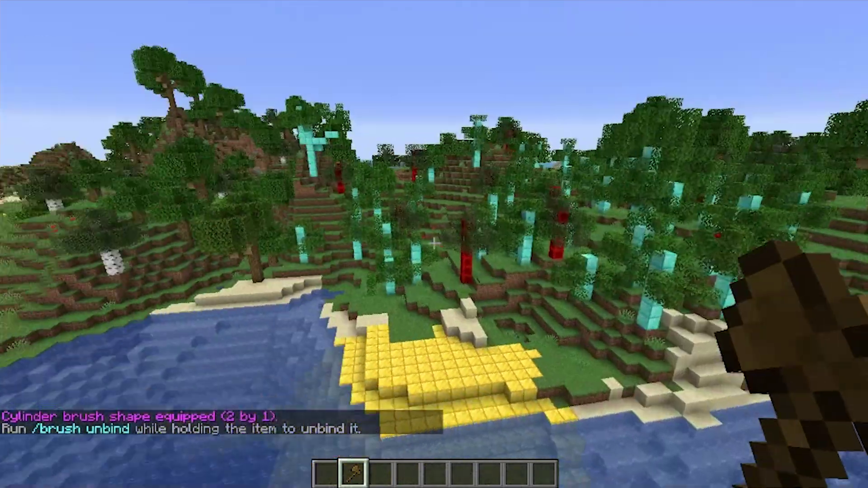
# Step: Paint acacia stairs with the brush over the gold block platform, along the sandy shore and across the neighbouring grassy hillside
pyautogui.scroll(-1, 434, 245)
pyautogui.scroll(1, 434, 244)
pyautogui.rightClick(434, 244)
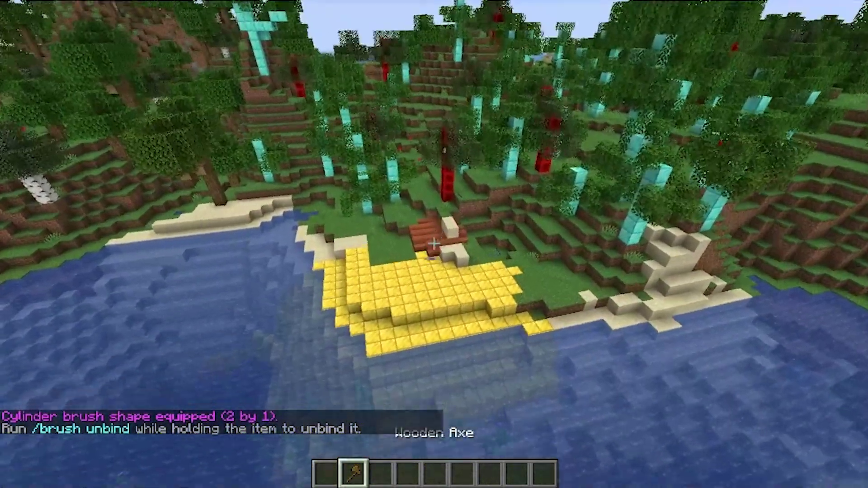
pyautogui.rightClick(434, 244)
pyautogui.rightClick(434, 244)
pyautogui.rightClick(434, 244)
pyautogui.rightClick(433, 244)
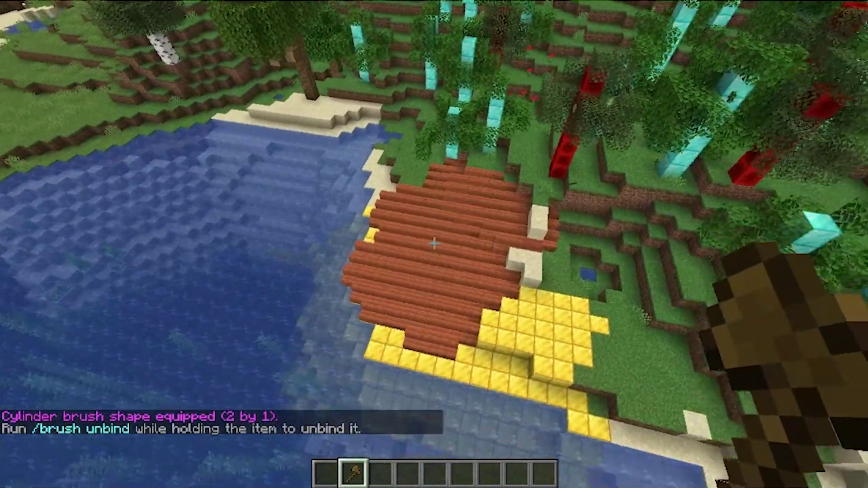
pyautogui.rightClick(434, 244)
pyautogui.rightClick(433, 244)
pyautogui.rightClick(434, 244)
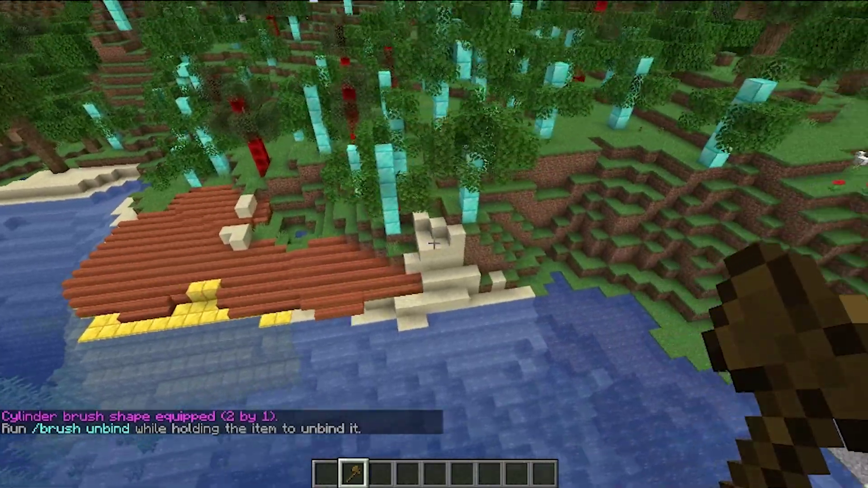
pyautogui.rightClick(434, 244)
pyautogui.rightClick(434, 244)
pyautogui.rightClick(434, 245)
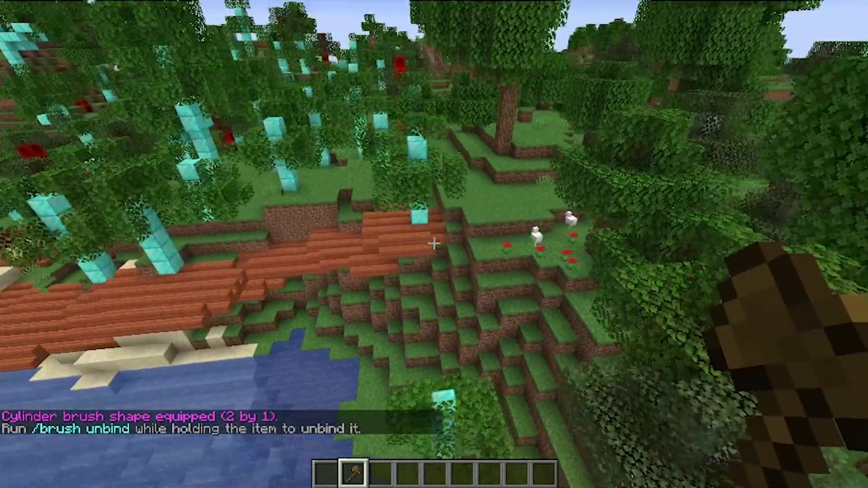
pyautogui.rightClick(433, 244)
pyautogui.rightClick(434, 245)
pyautogui.rightClick(434, 244)
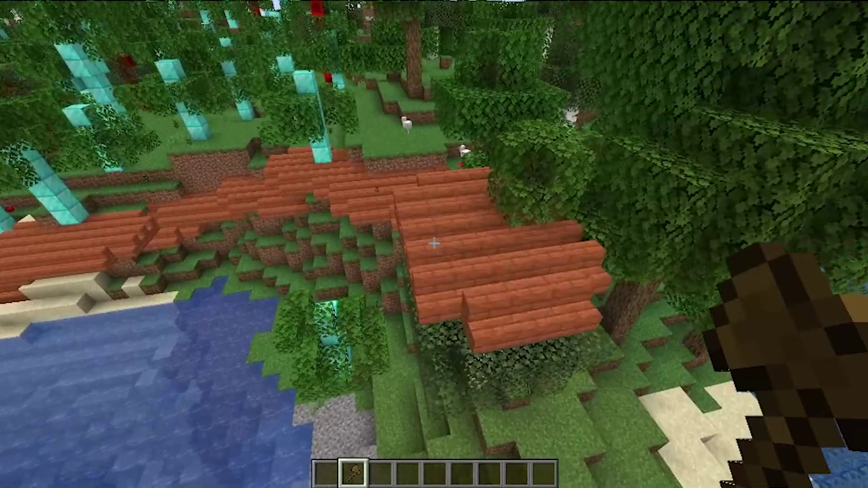
pyautogui.rightClick(434, 244)
pyautogui.rightClick(434, 244)
pyautogui.rightClick(434, 244)
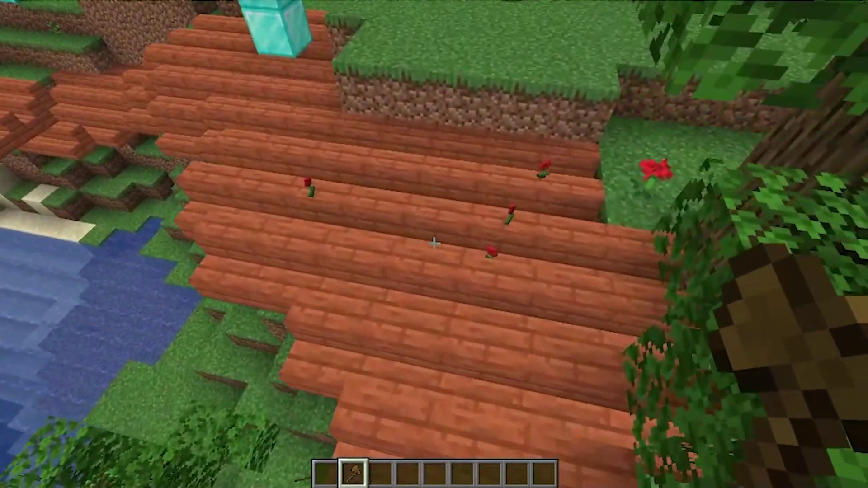
pyautogui.rightClick(434, 245)
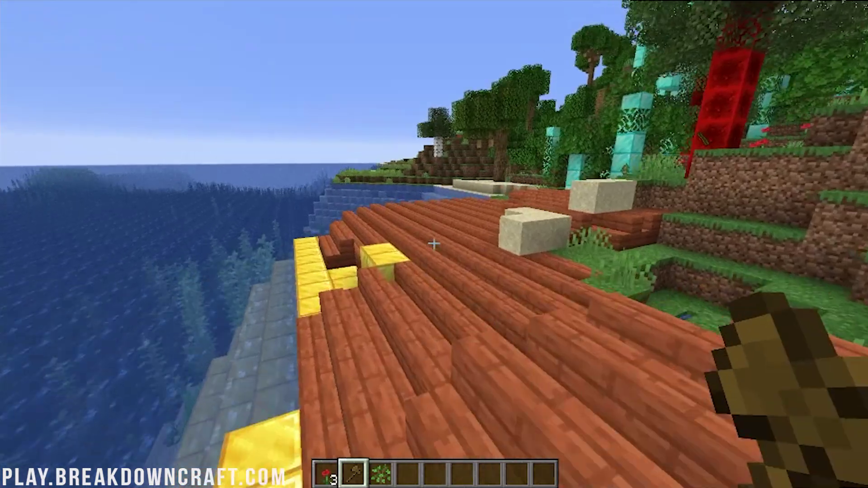
# Step: Save the world and quit to the title screen, and open the multiplayer server list
pyautogui.press('w')
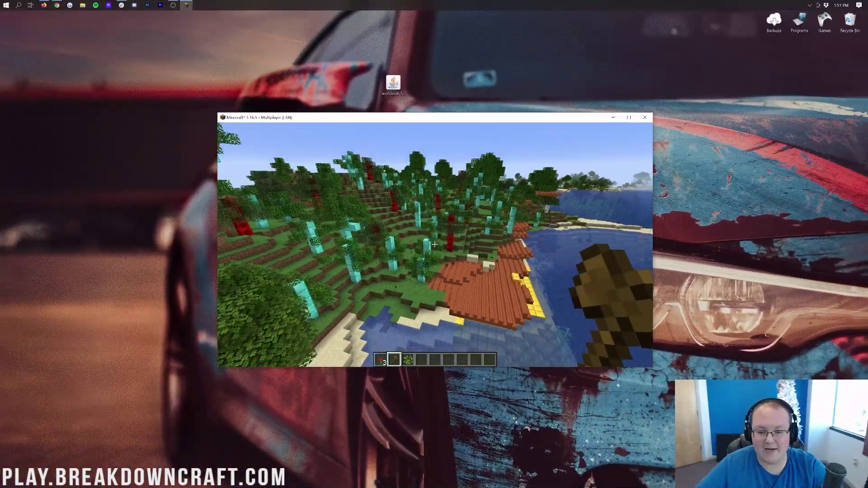
pyautogui.press('s')
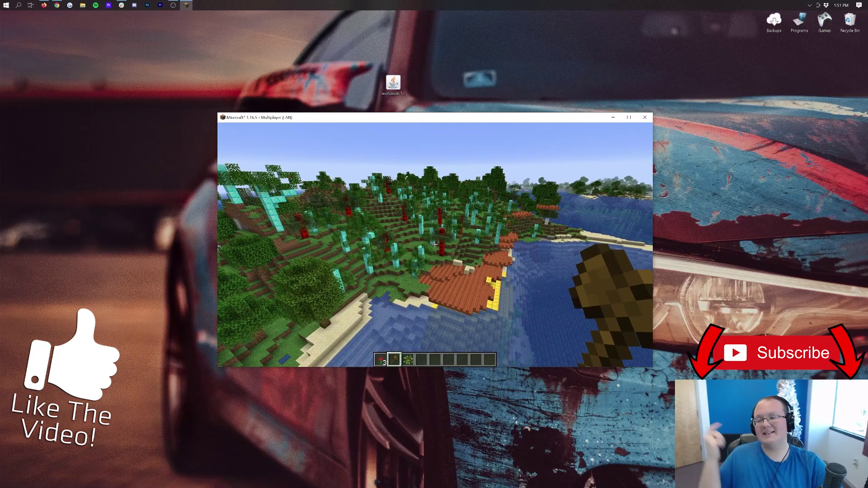
pyautogui.press('Escape')
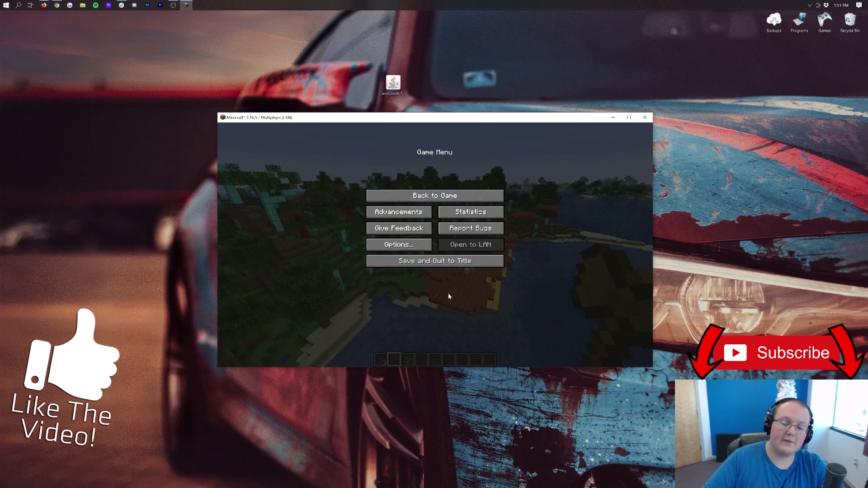
pyautogui.click(436, 261)
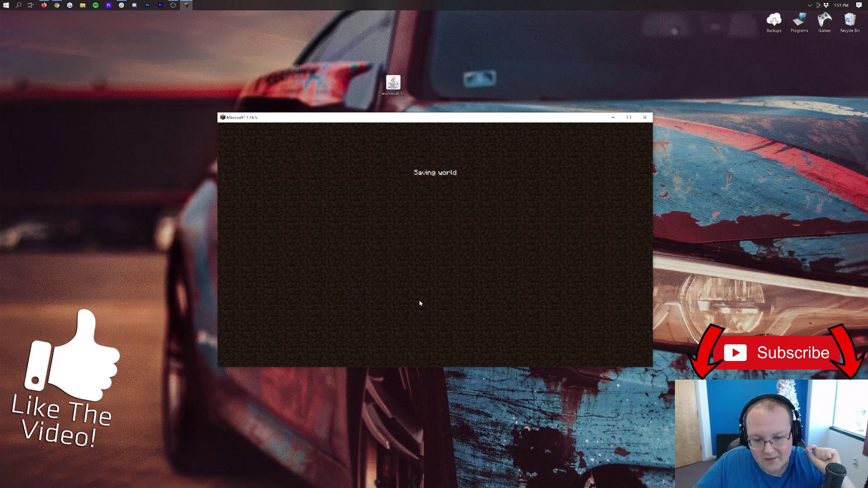
pyautogui.click(435, 239)
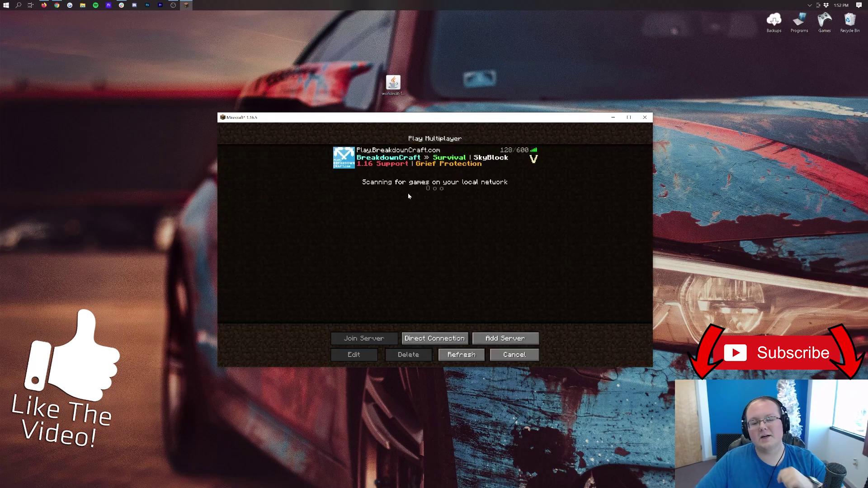